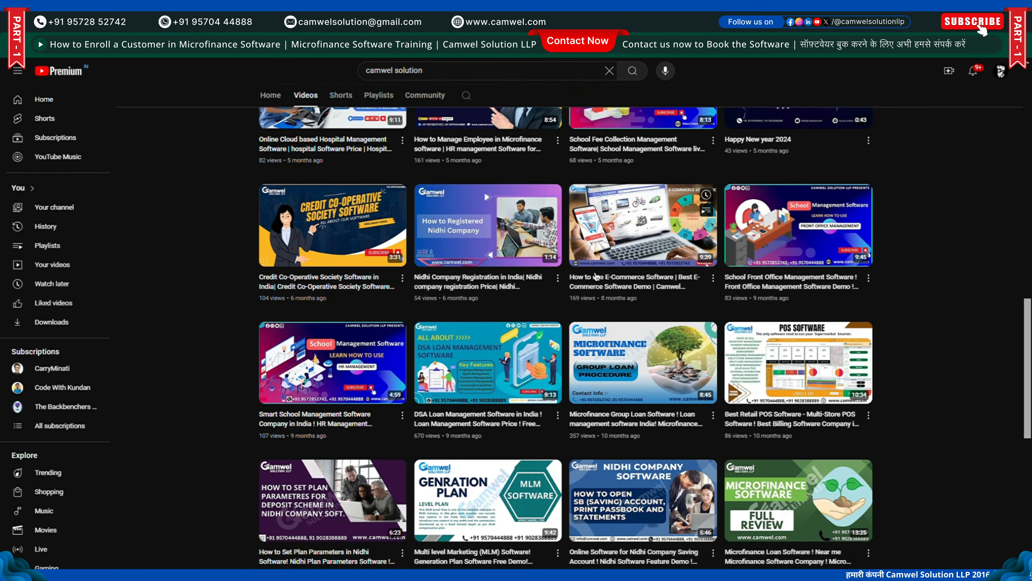
Sign in through Branch Login with the saved username, password and the captcha code
scroll(595, 277, "down", 6)
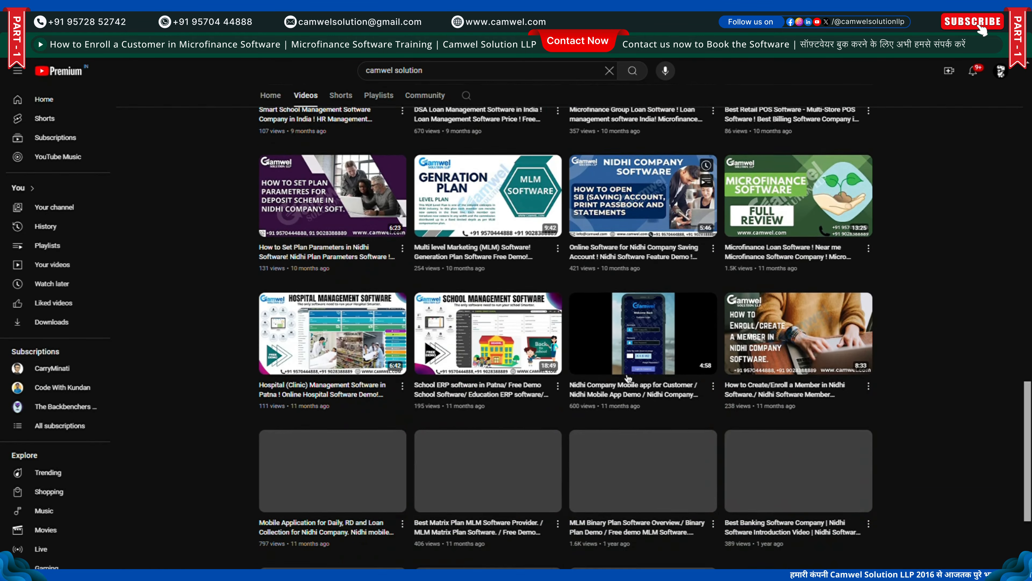
scroll(628, 378, "down", 3)
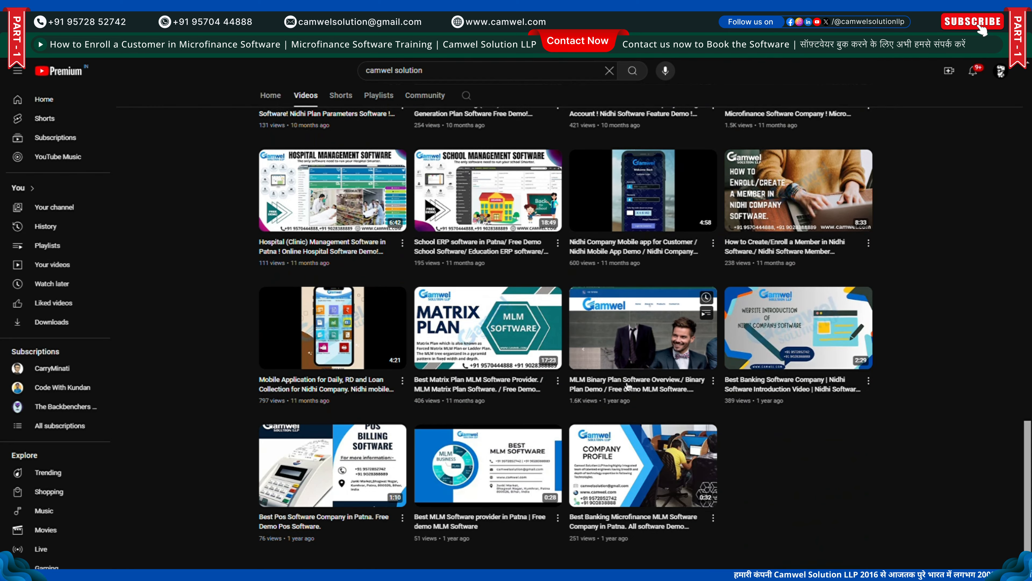
scroll(655, 400, "up", 20)
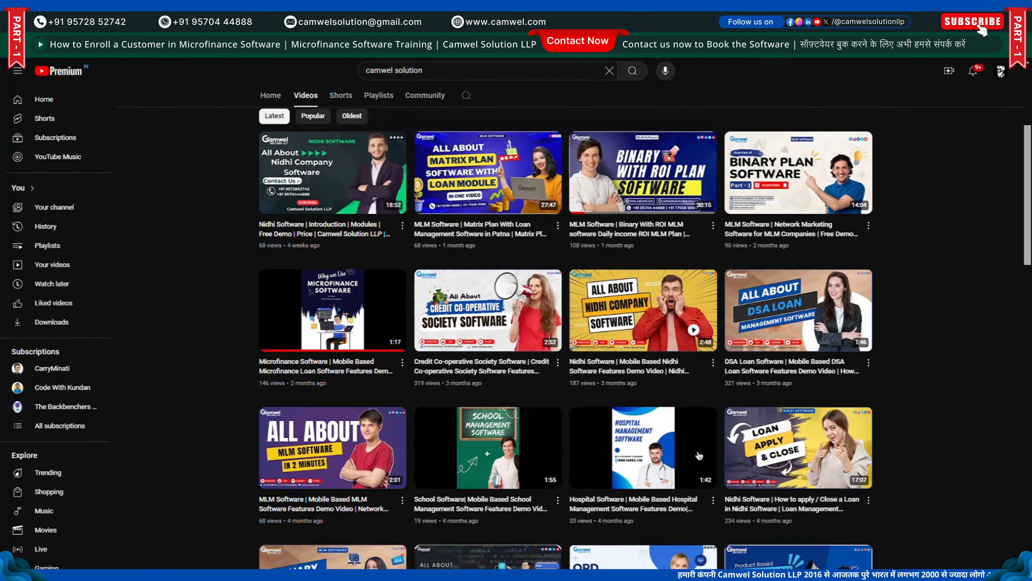
scroll(699, 456, "up", 5)
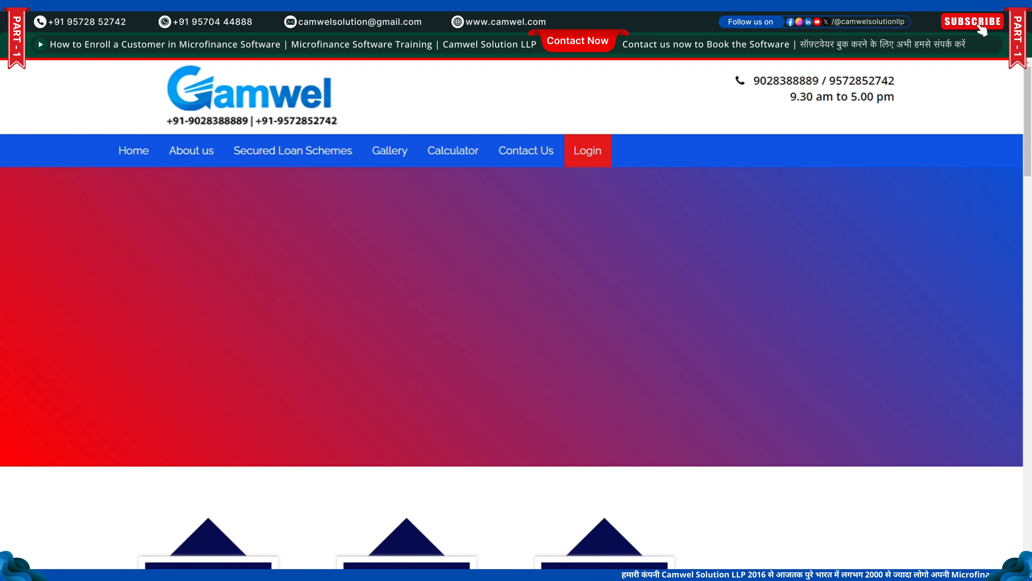
mouse_move(585, 161)
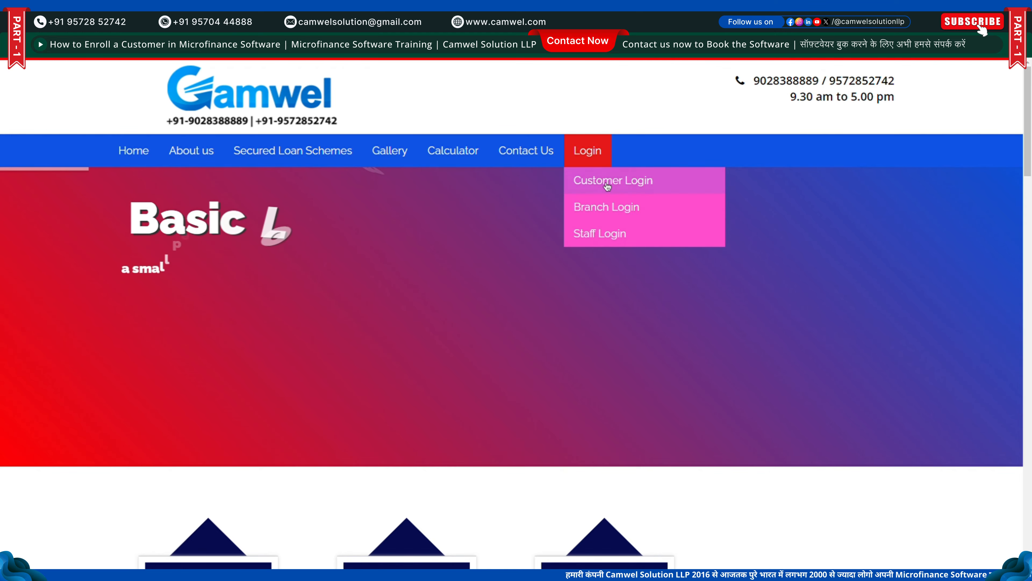
left_click(612, 205)
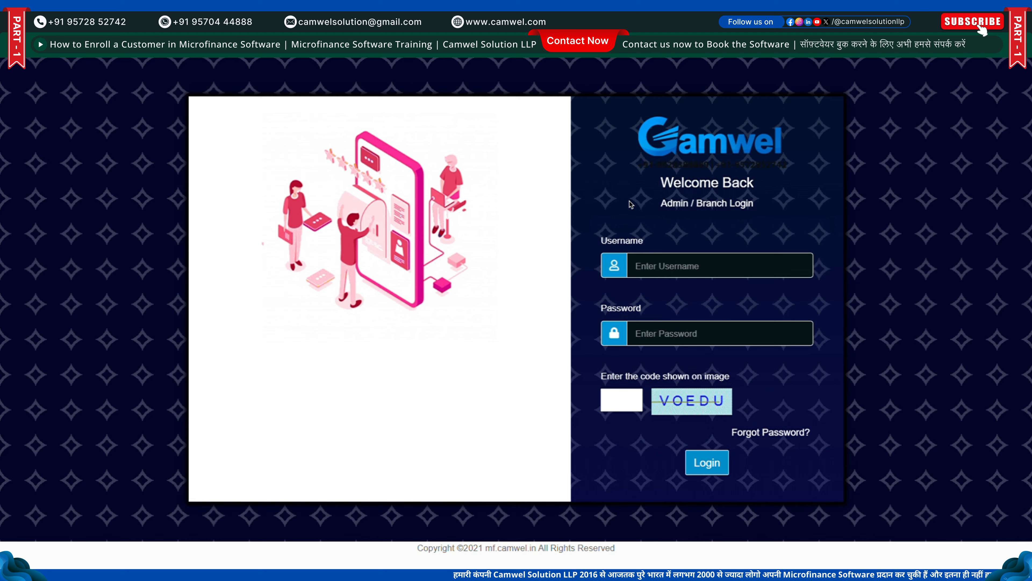
left_click(679, 270)
left_click(691, 294)
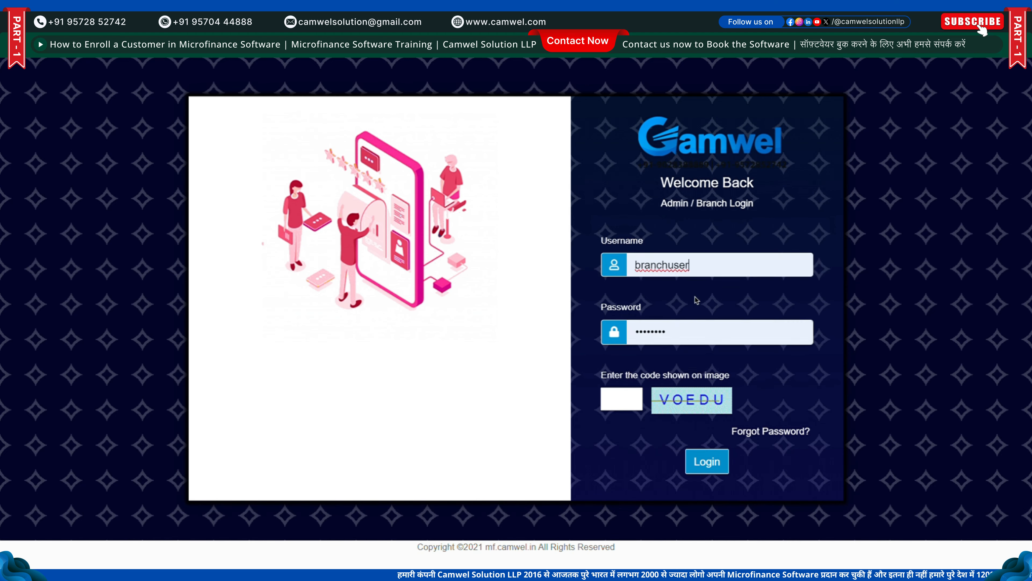
left_click(610, 391)
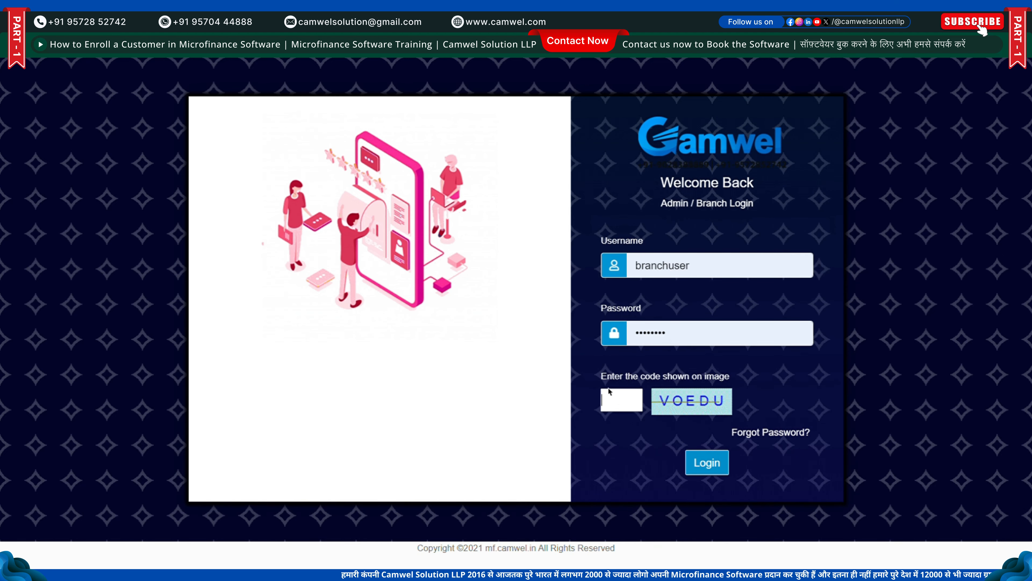
type("VO")
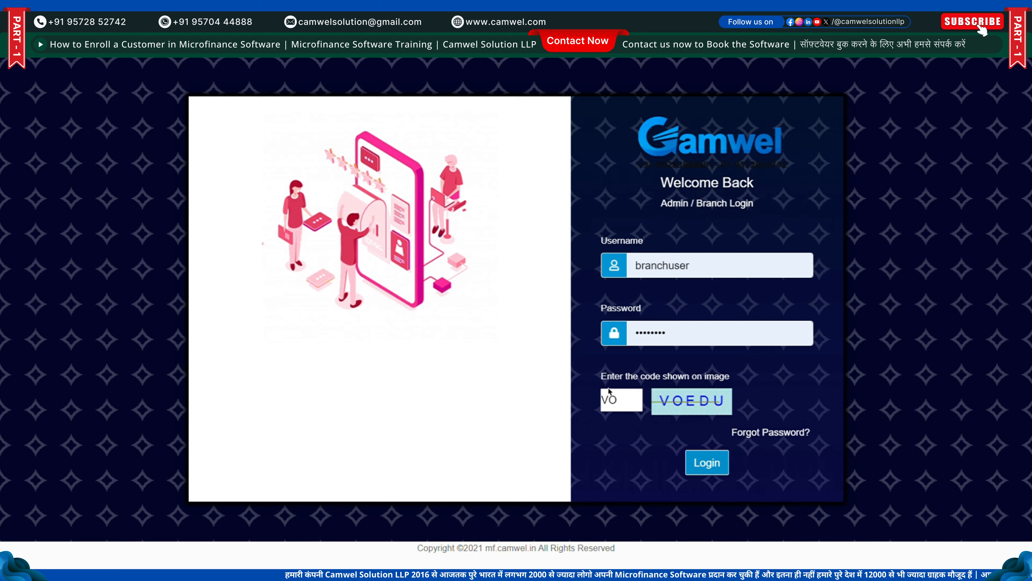
type("ED")
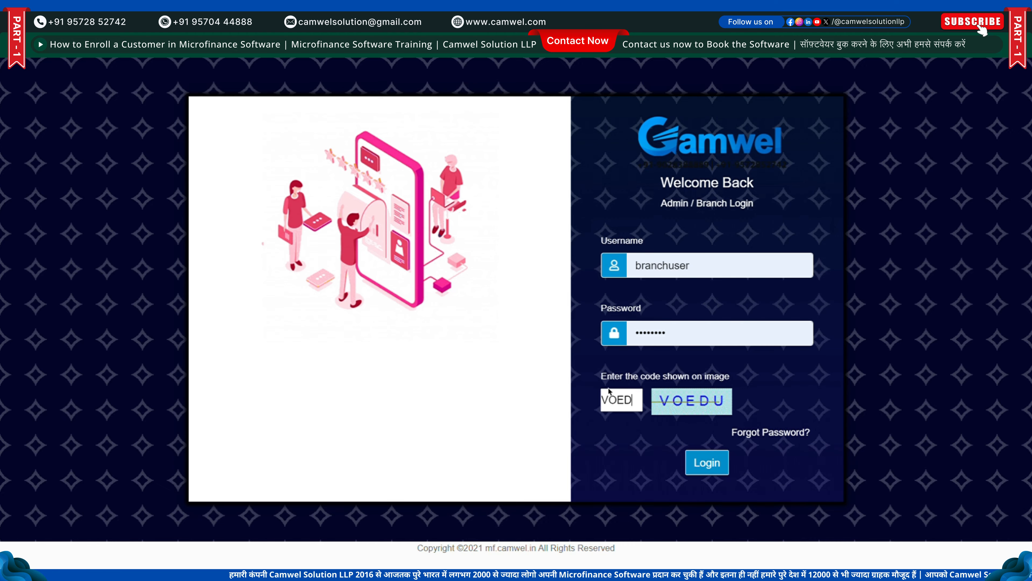
type("U")
key("Return")
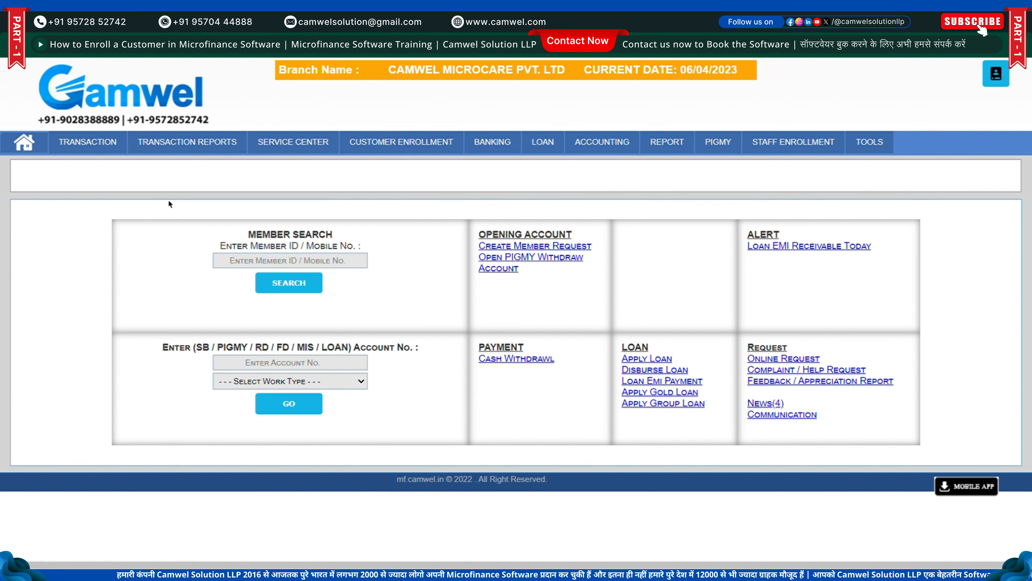
Go to CUSTOMER ENROLLMENT > Customer Registration Request to start a new member request
left_click(402, 141)
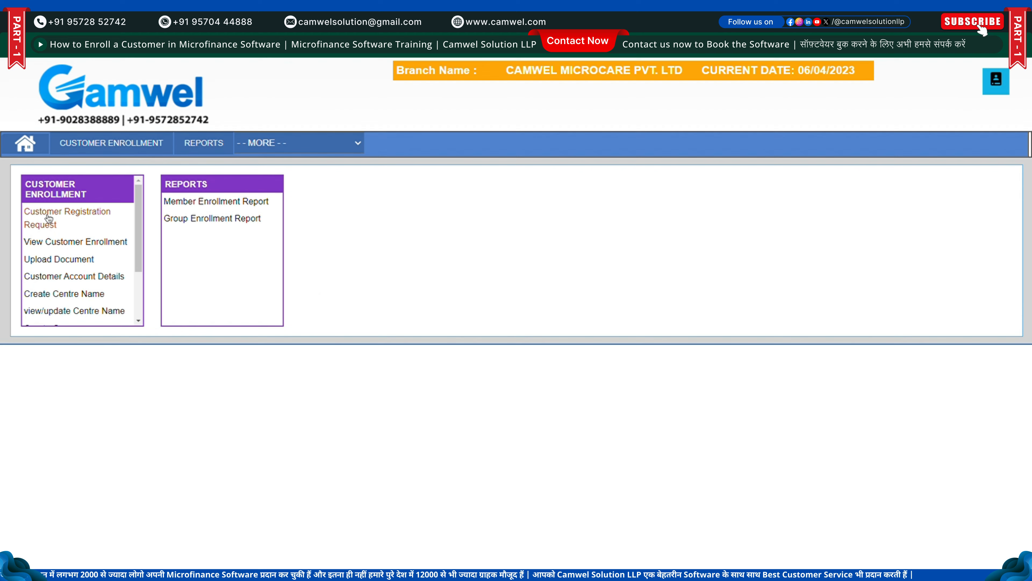
triple_click(48, 225)
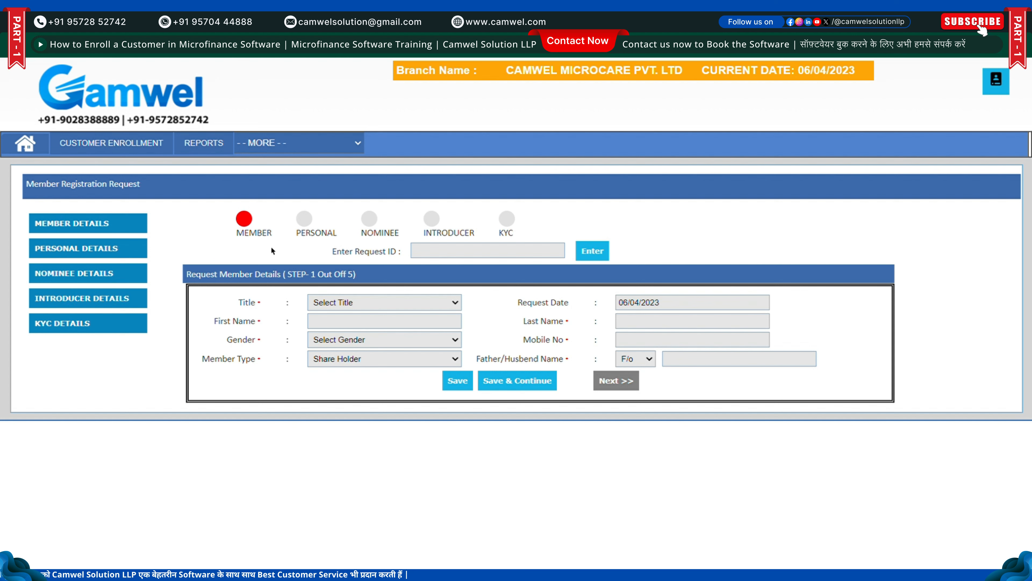
left_click_drag(237, 233, 277, 237)
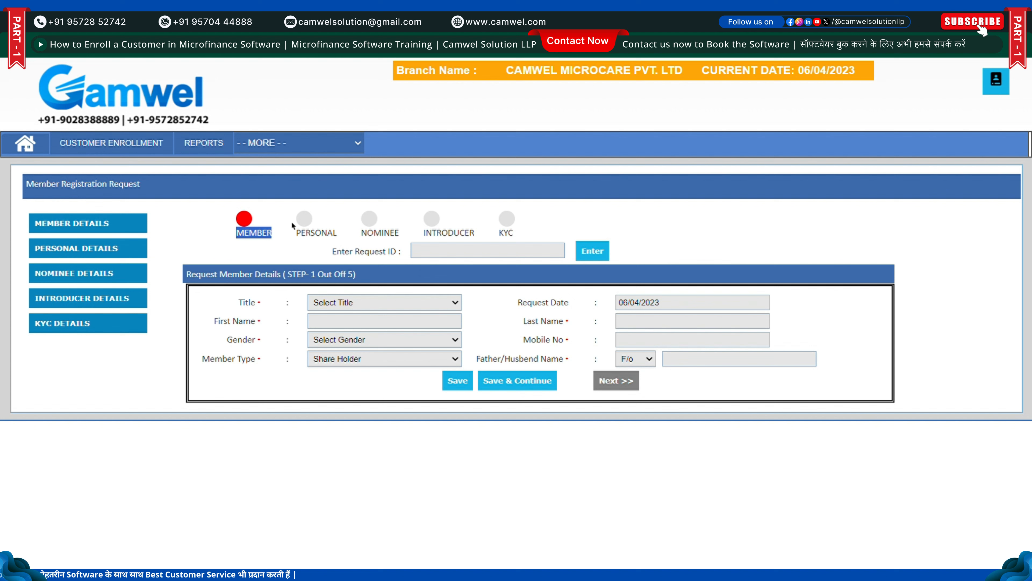
left_click(270, 246)
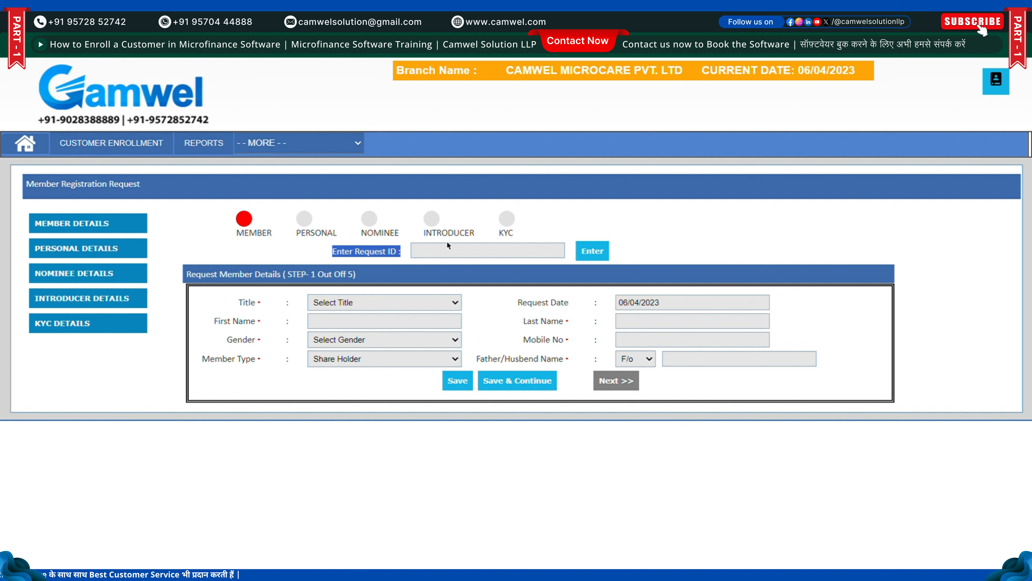
left_click(453, 252)
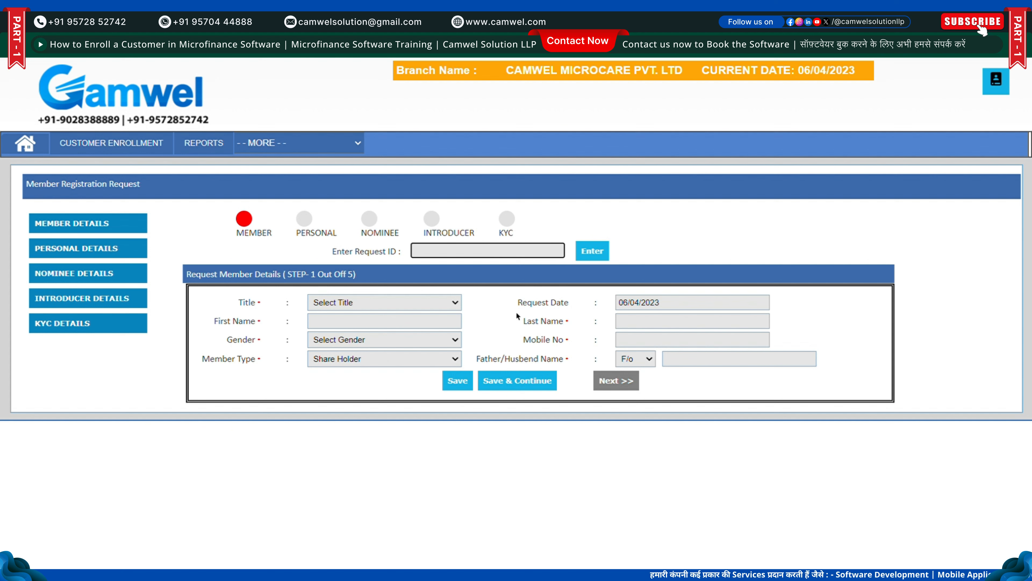
Set the title to MR and enter the member's first and last name
left_click(420, 302)
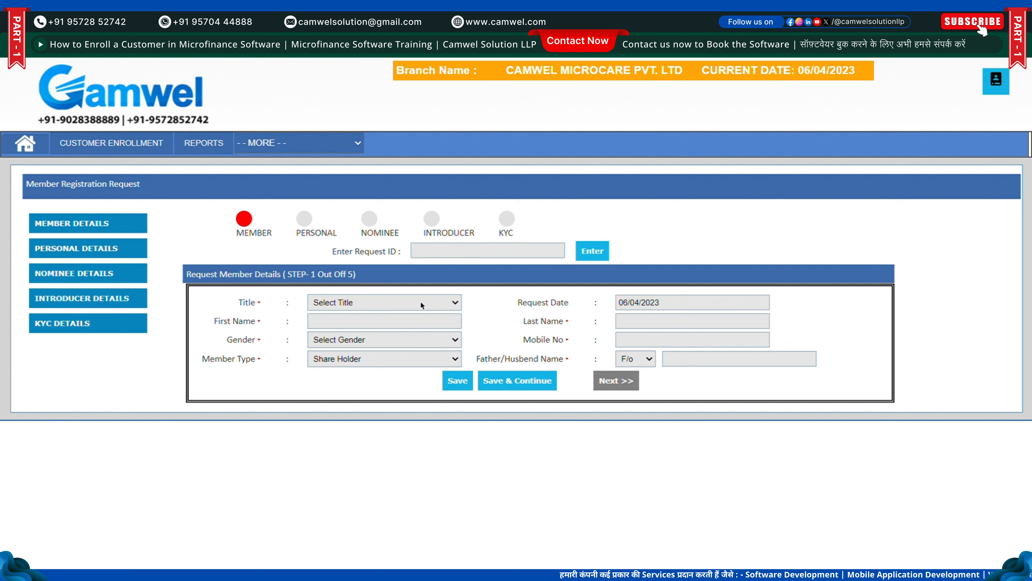
left_click(413, 328)
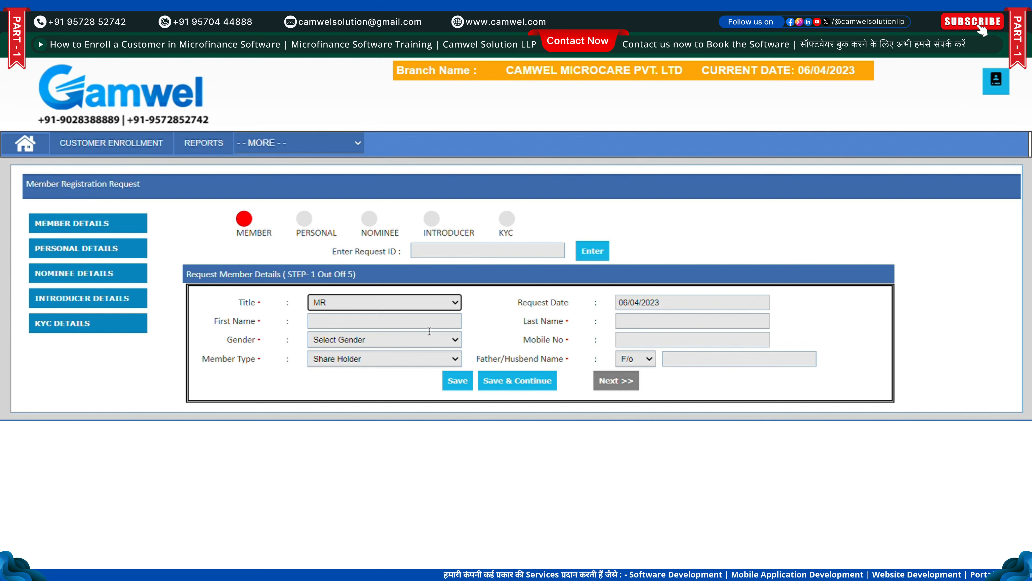
left_click(409, 322)
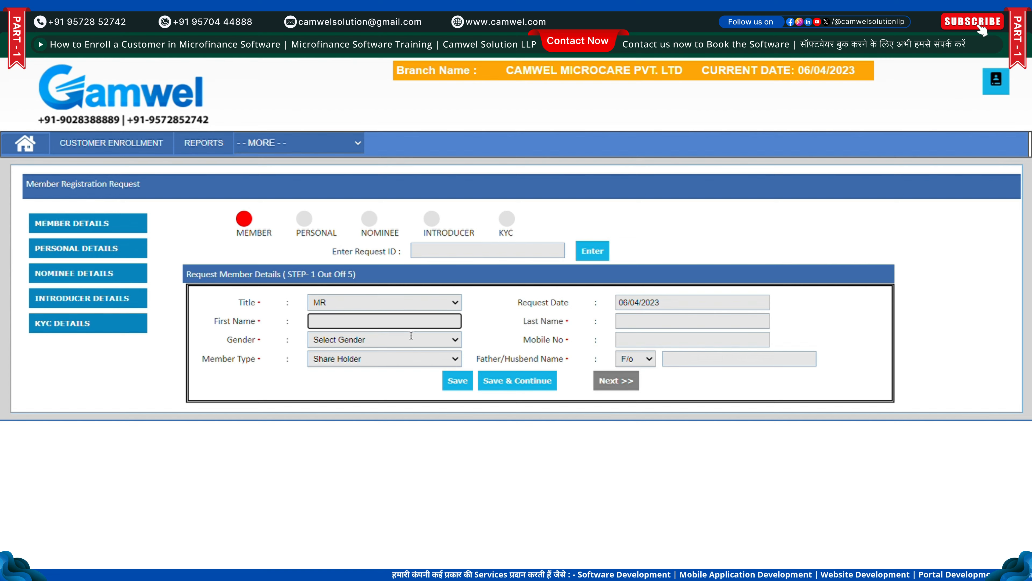
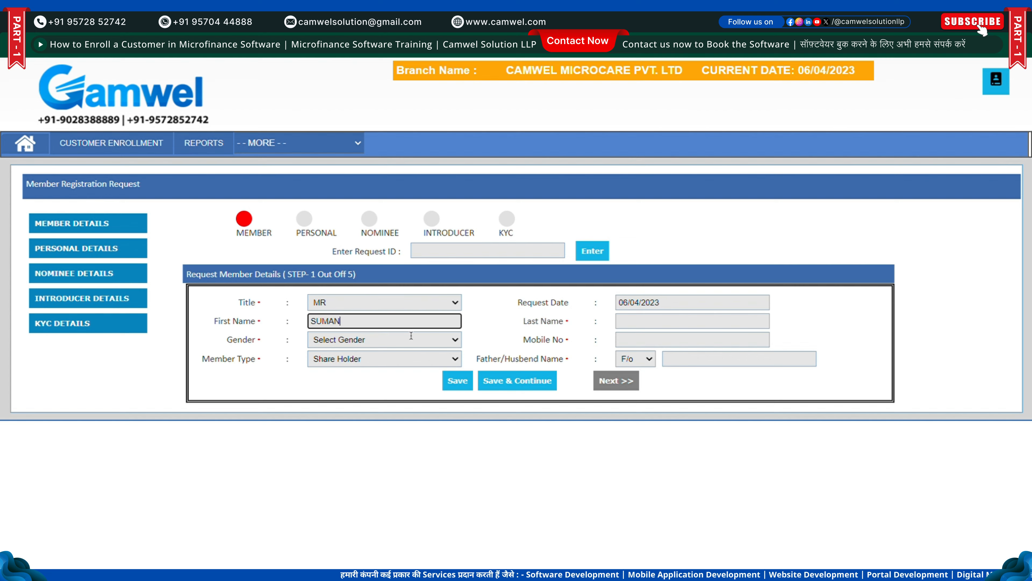
key("Tab")
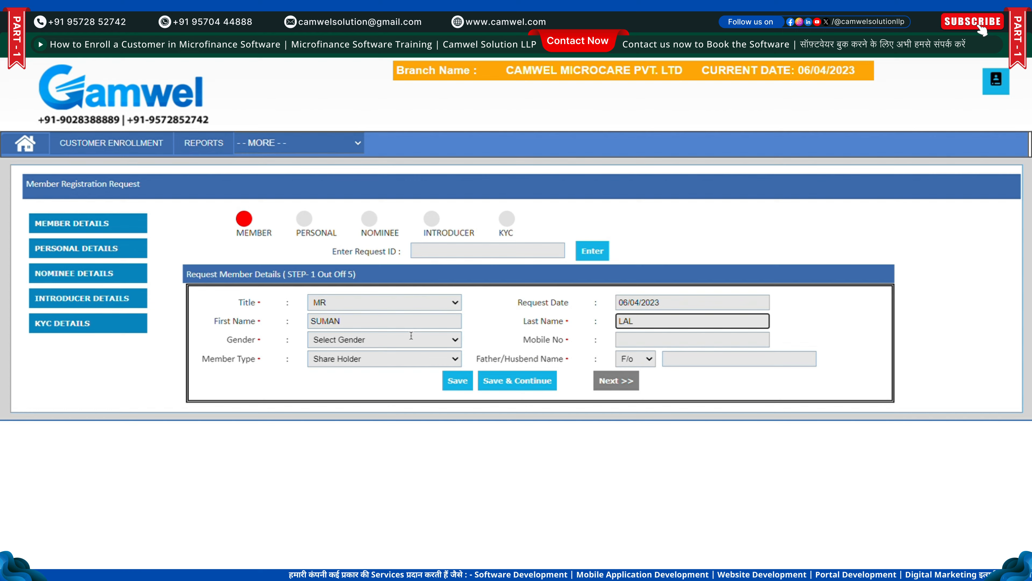
Select Male gender, enter the mobile number and father's name, and save step one
left_click(412, 336)
left_click(390, 353)
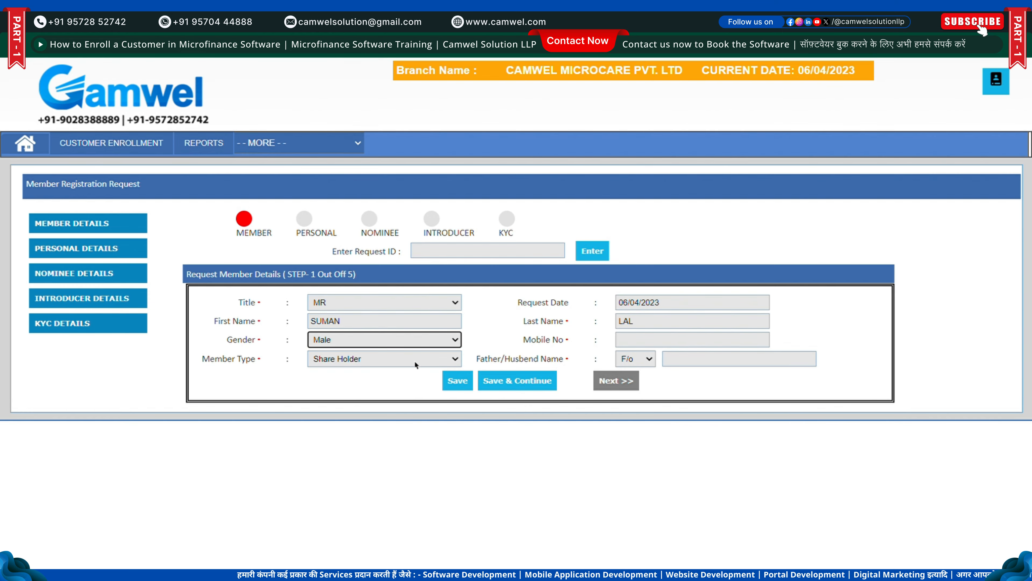
left_click(639, 342)
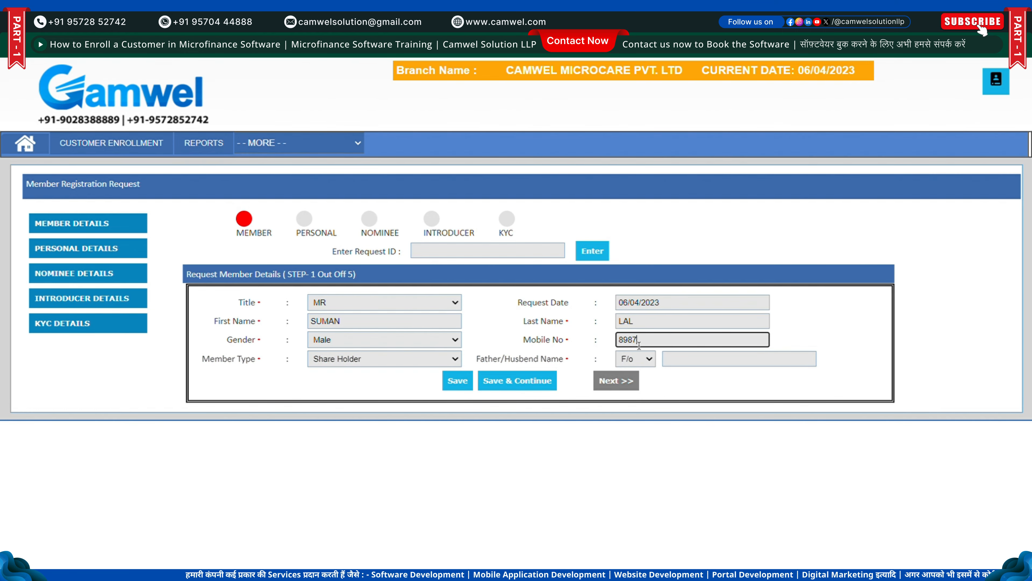
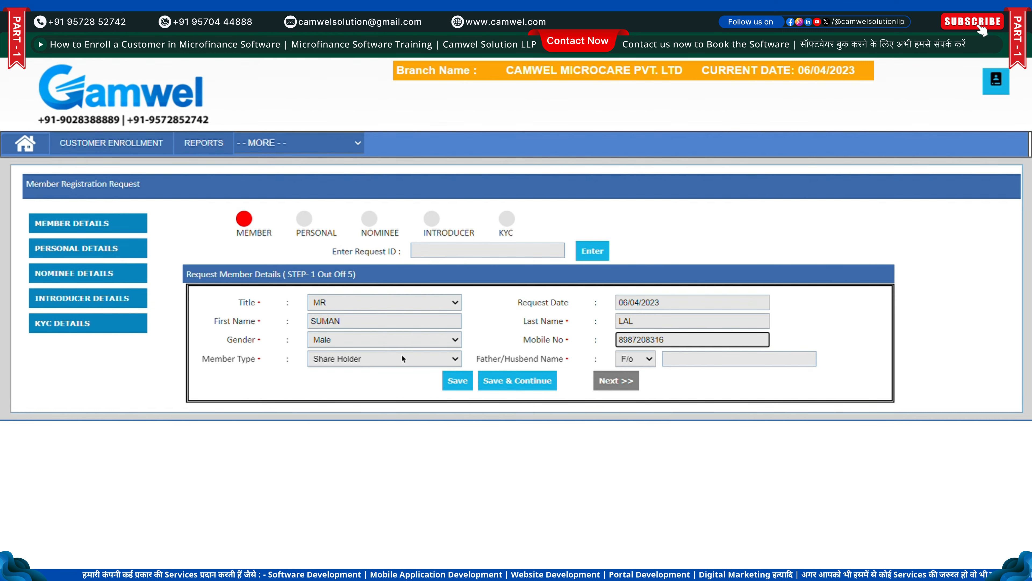
left_click(685, 366)
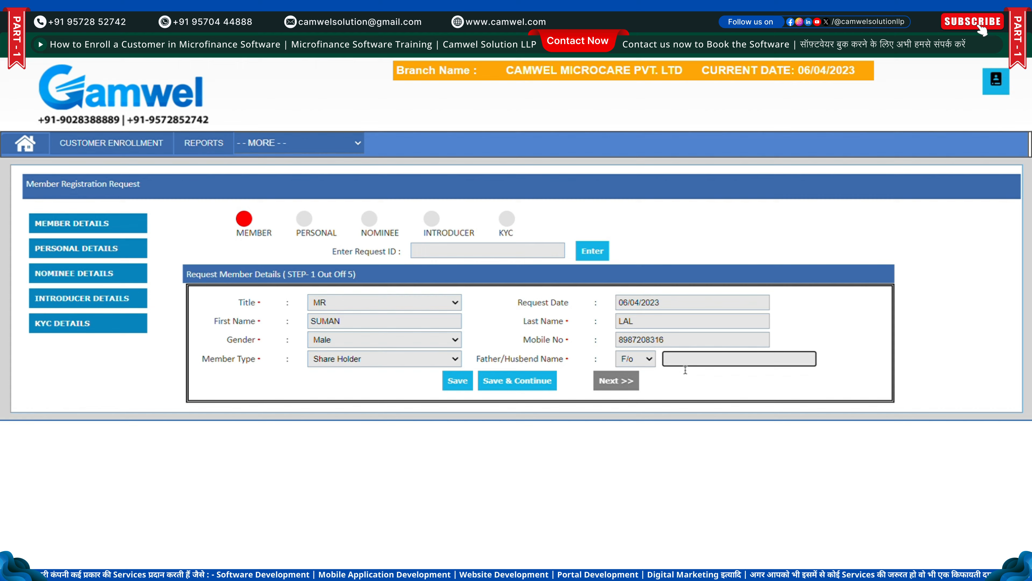
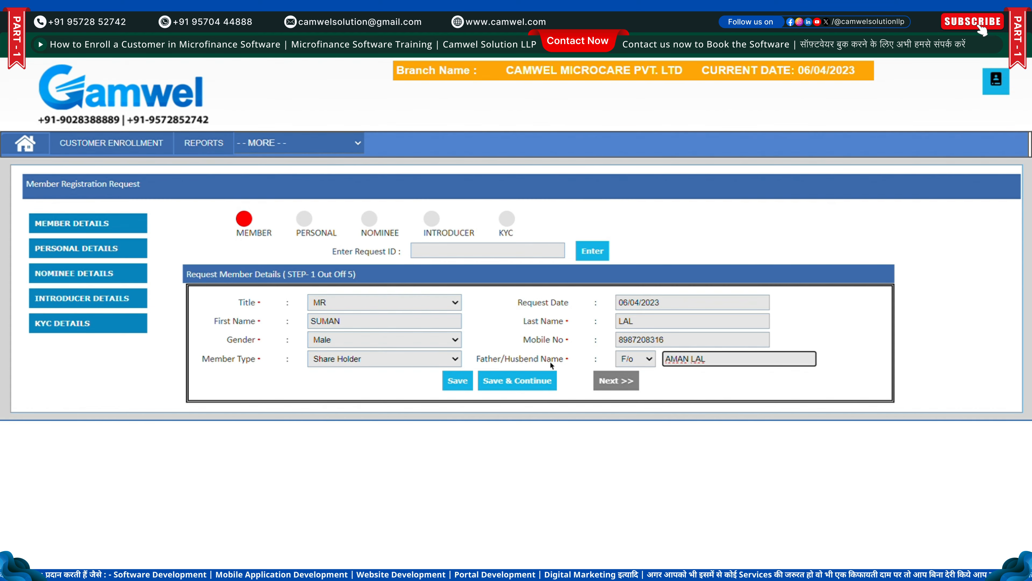
left_click(531, 383)
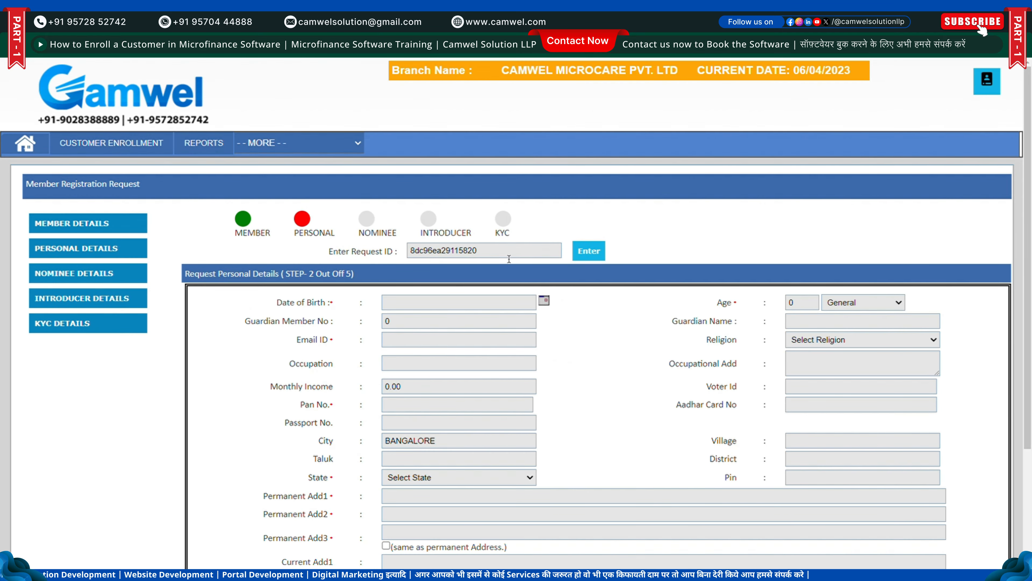
Set the date of birth to 21/04/2001 and leave the guardian member number at 0
left_click_drag(508, 255, 403, 264)
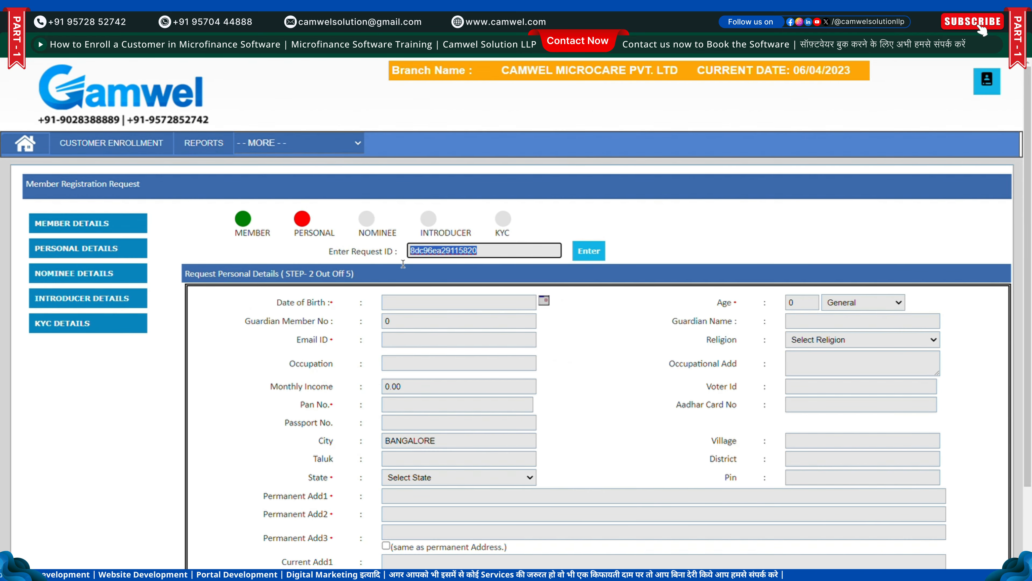
left_click(260, 240)
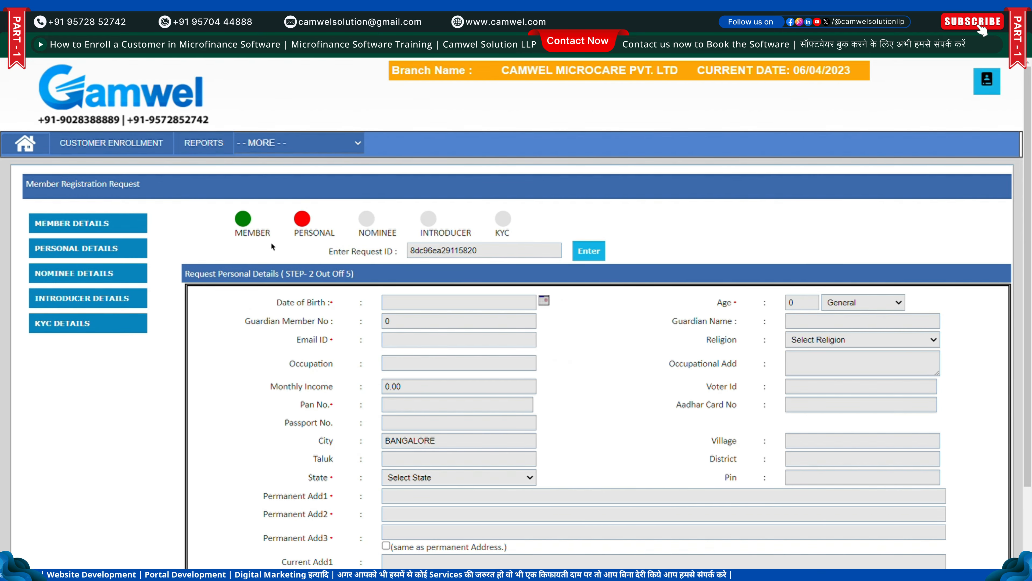
left_click(426, 308)
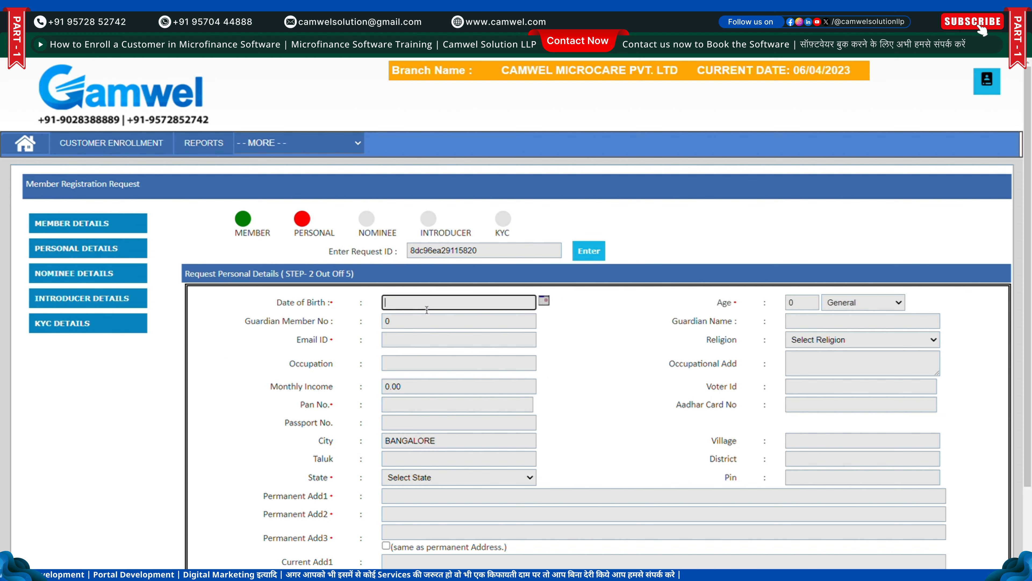
left_click(463, 327)
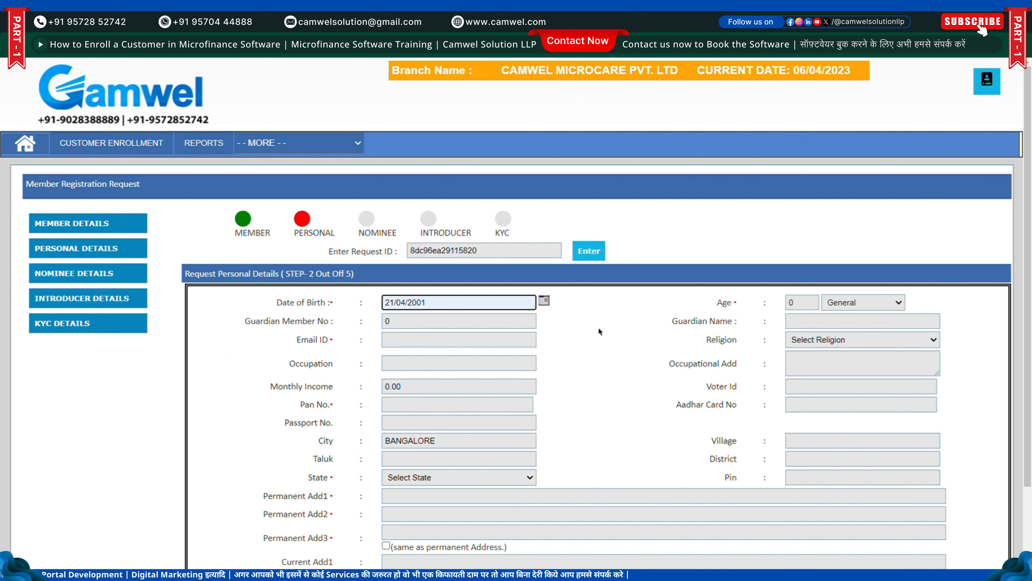
left_click(593, 321)
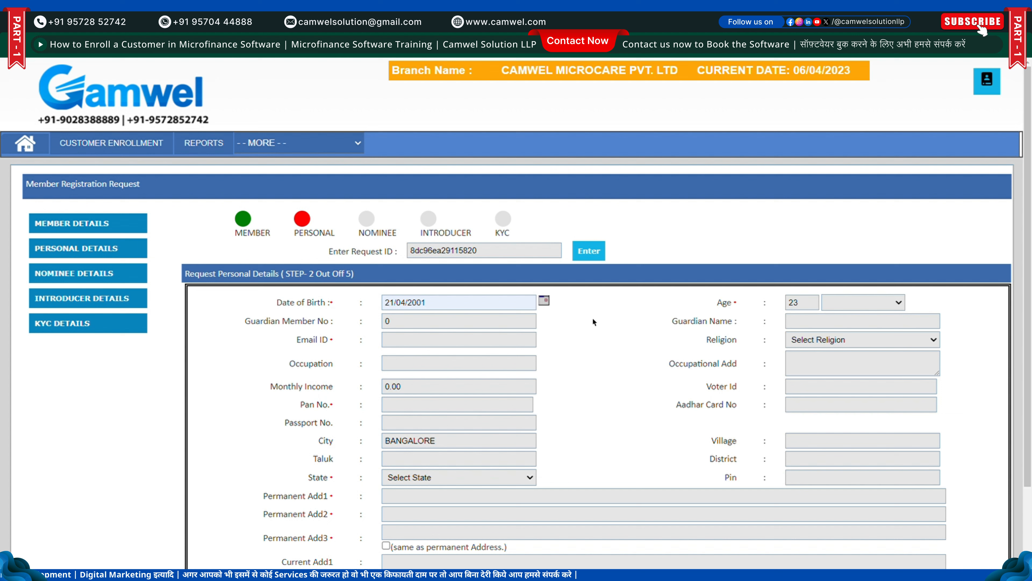
left_click(449, 329)
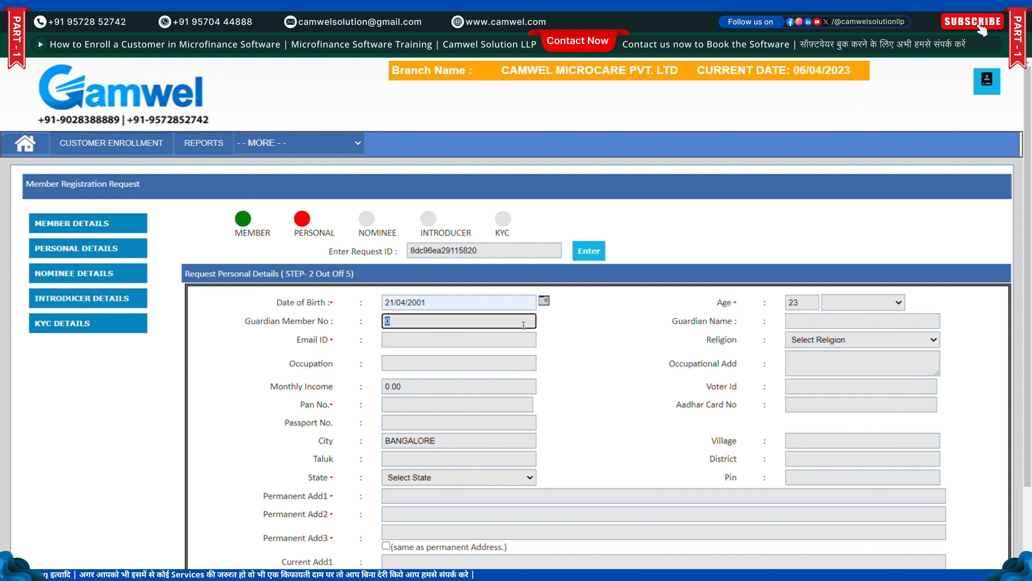
left_click(582, 329)
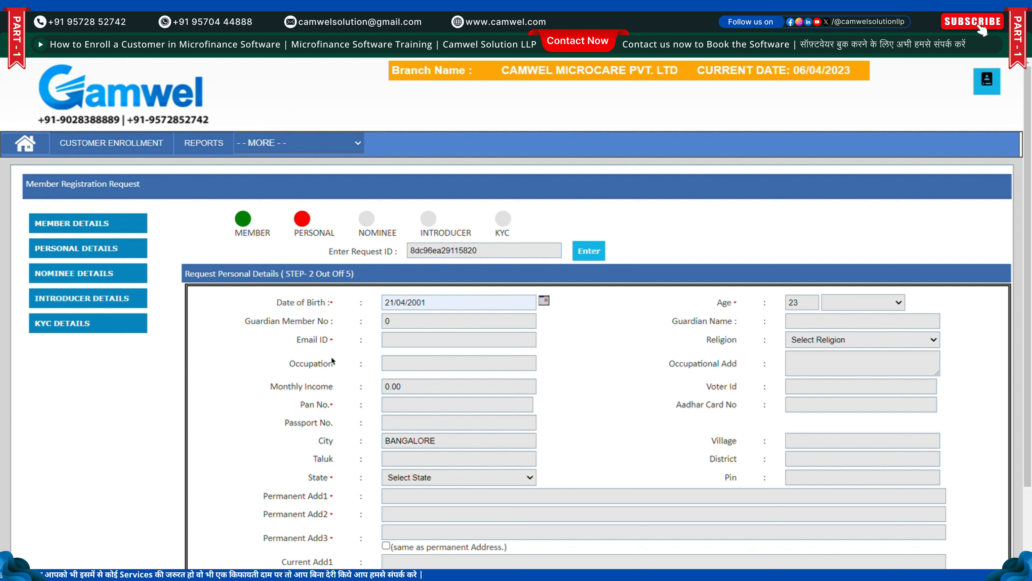
Enter the e-mail, religion Hinduism, occupation TEACHER, occupational address PATNA and income 15000
left_click(436, 344)
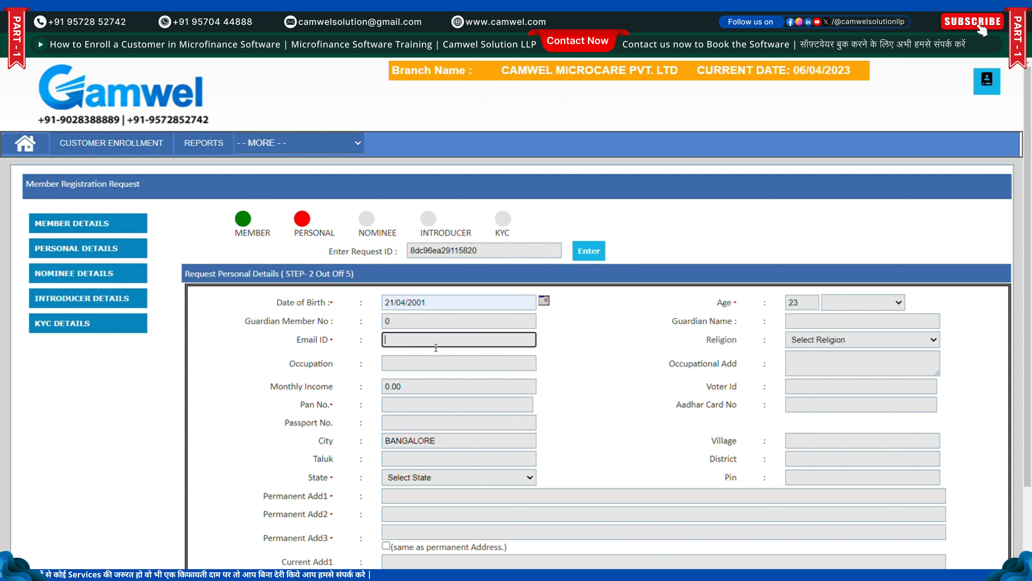
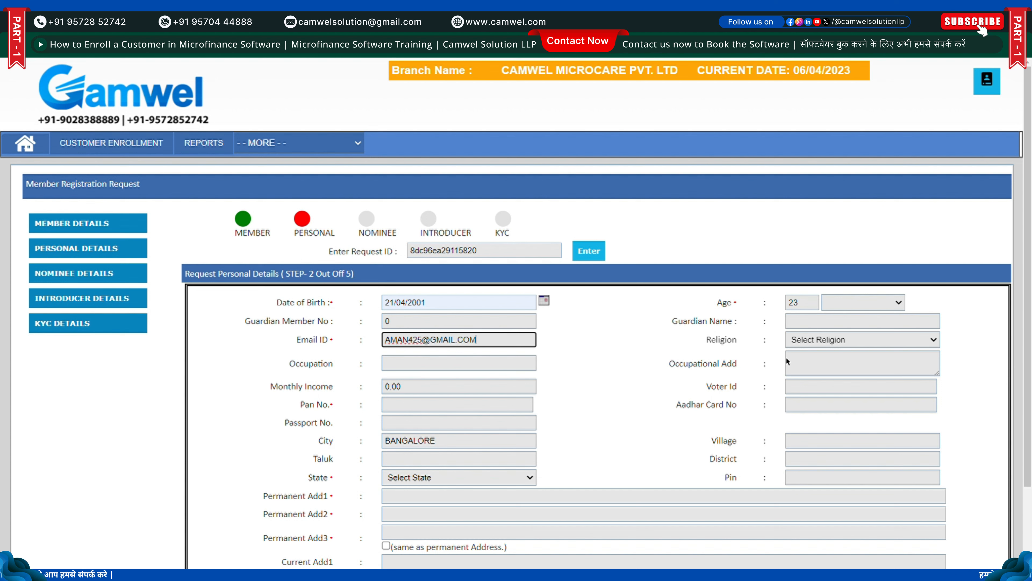
left_click(826, 361)
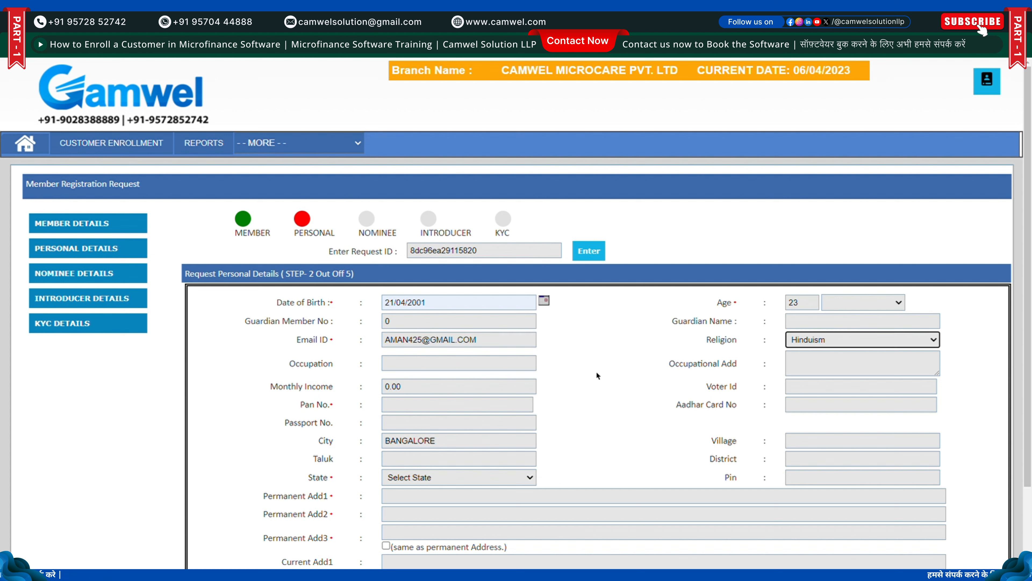
left_click(455, 369)
type("TEACHER")
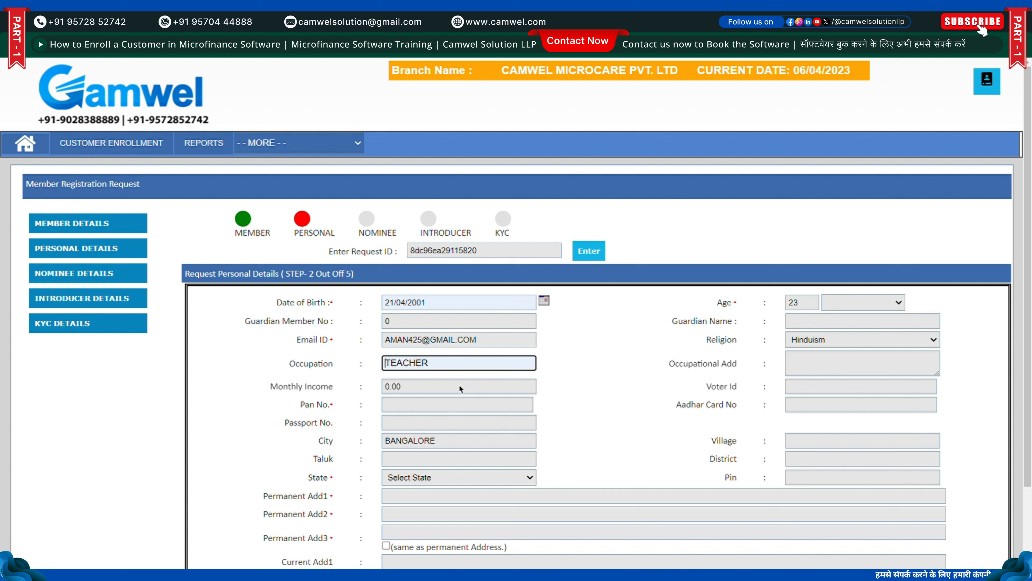
left_click(808, 364)
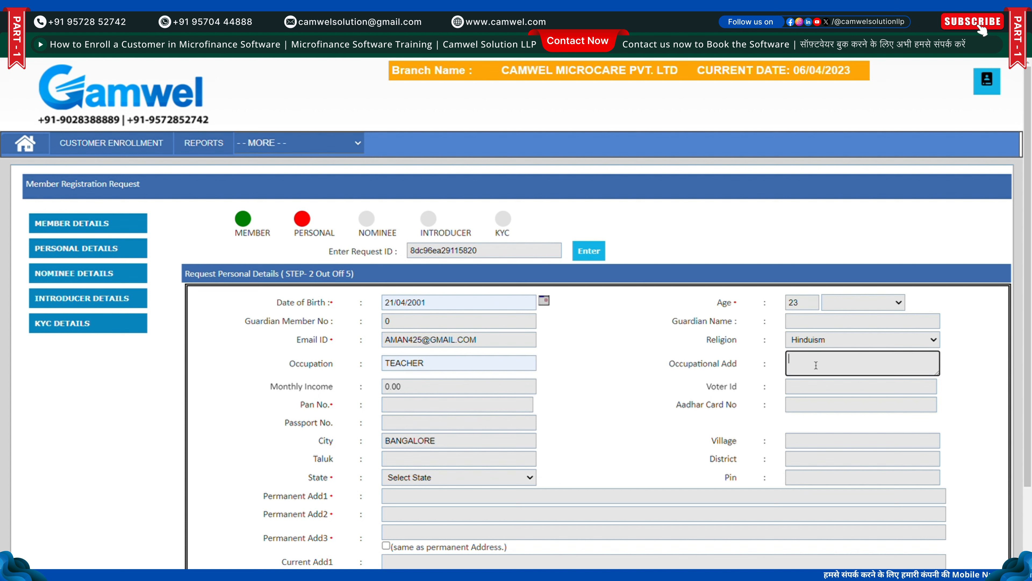
type("PATNA")
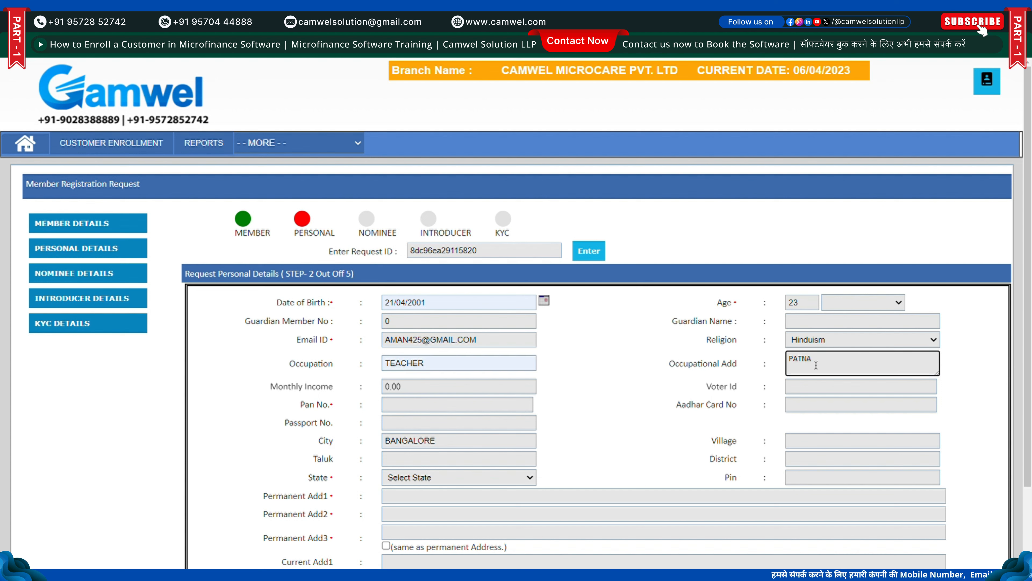
double_click(390, 387)
type("150")
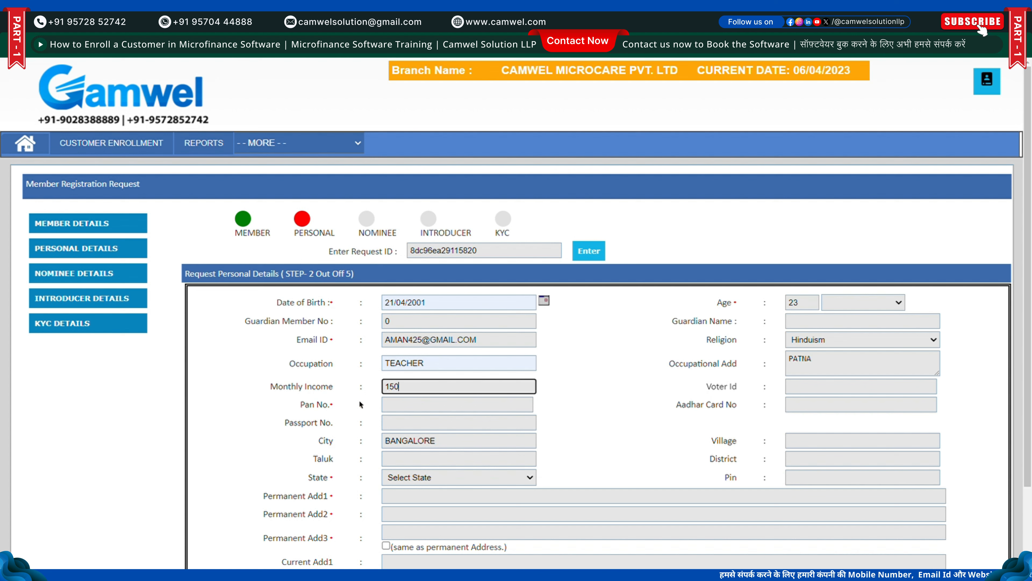
type("00")
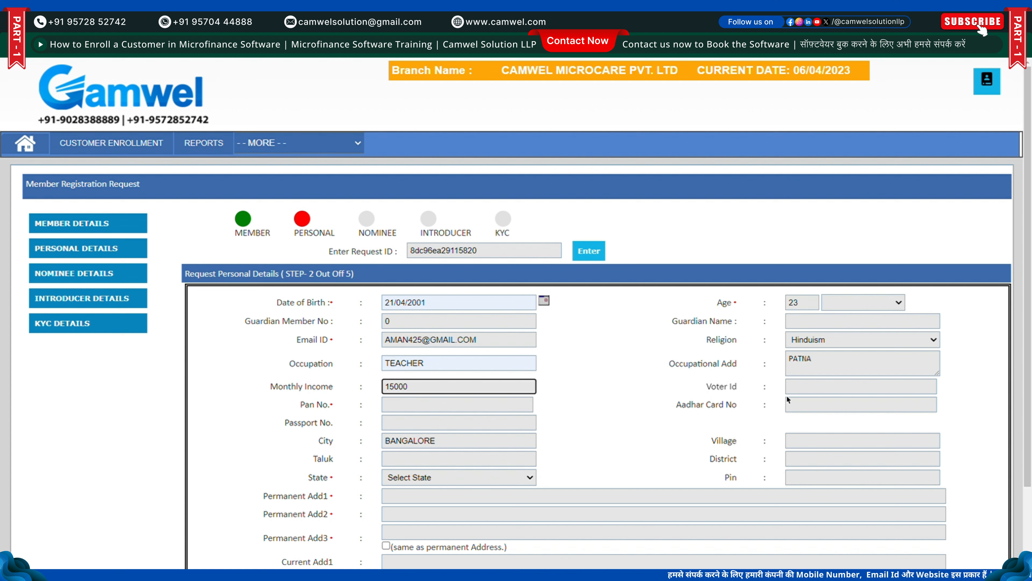
Enter the member's voter ID, PAN and Aadhaar numbers
left_click(820, 393)
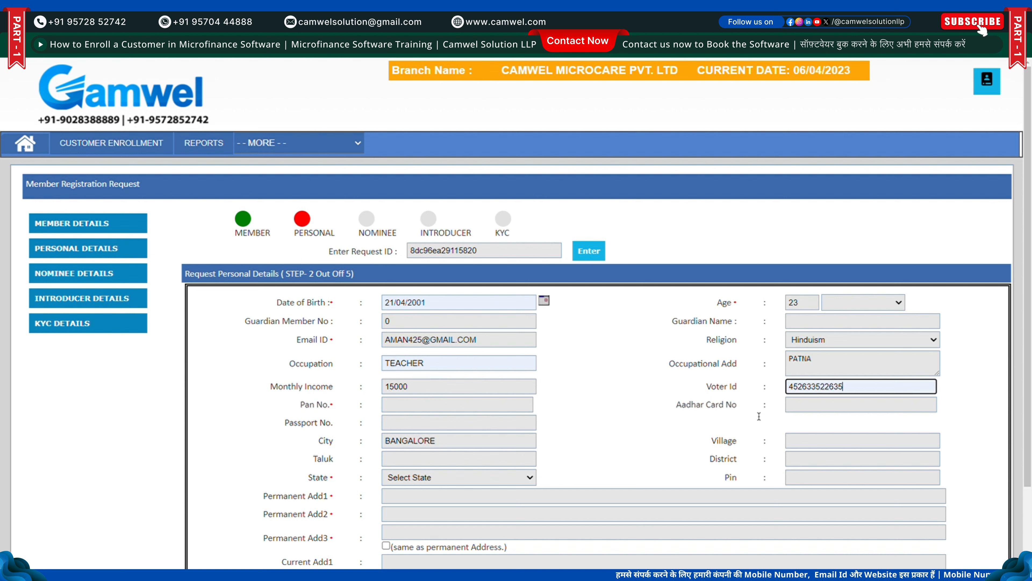
left_click(464, 411)
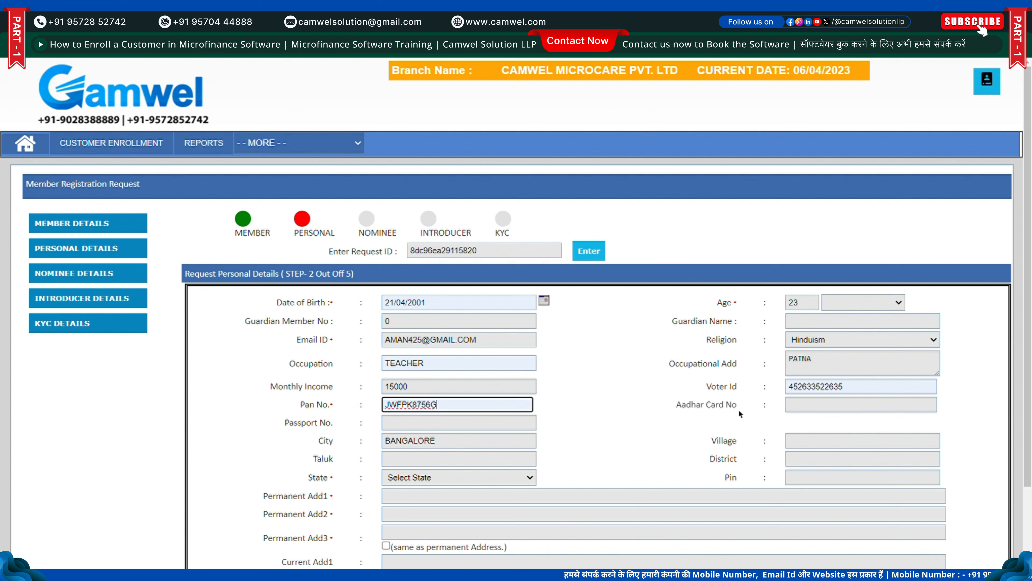
left_click(807, 412)
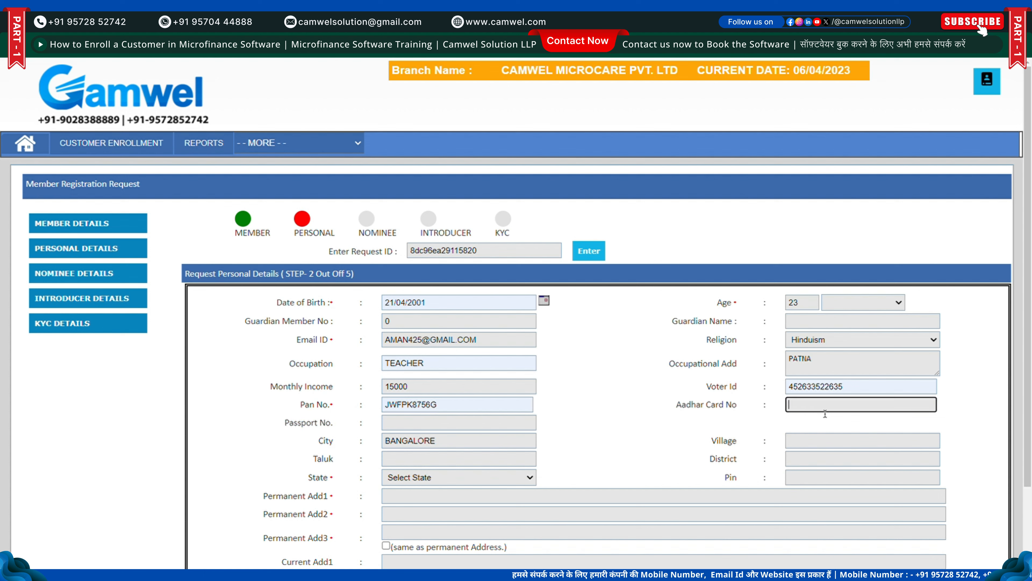
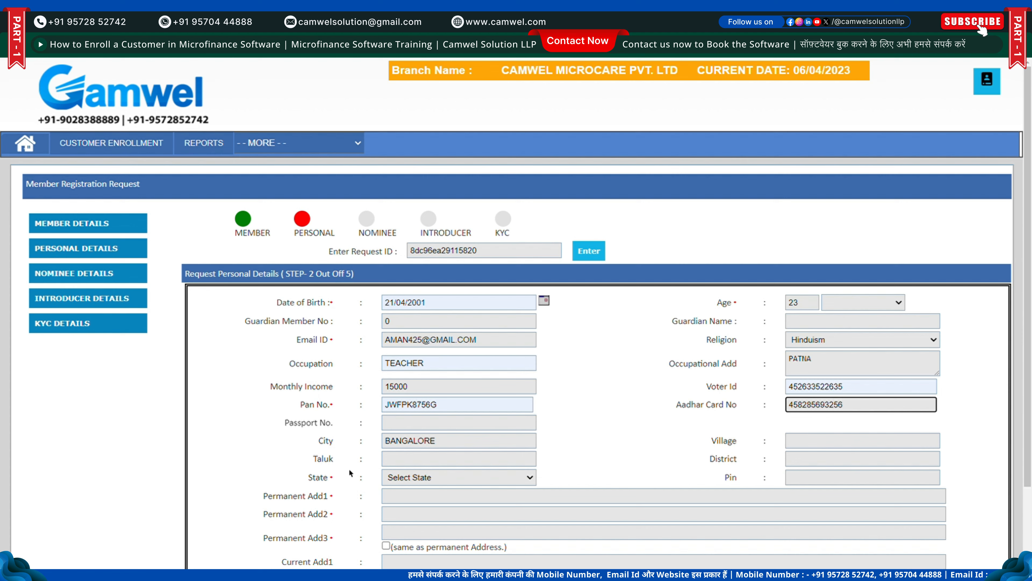
Enter the passport number, city PATNA and the member's village
key("Tab")
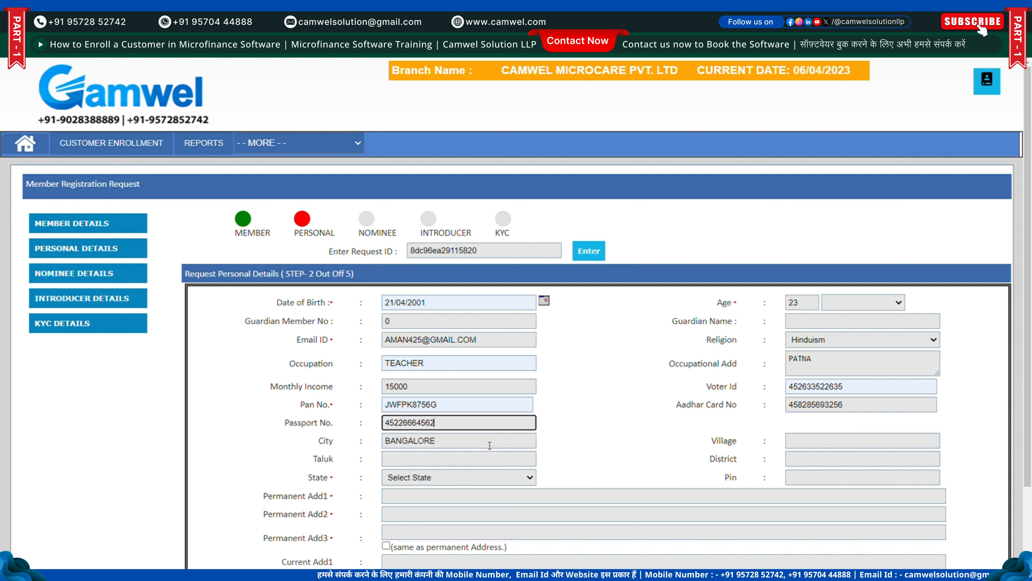
key("Tab")
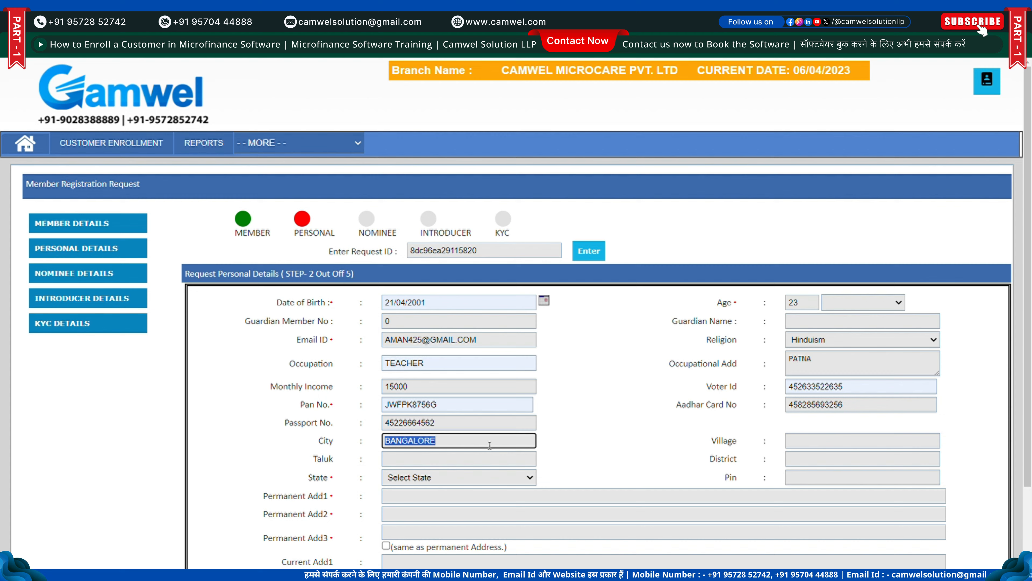
key("End")
type("PA")
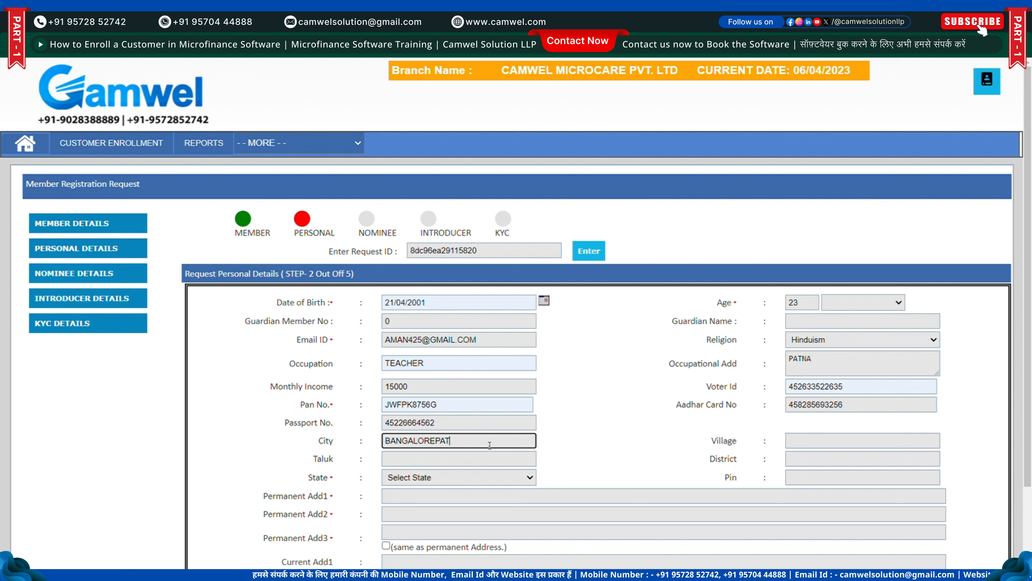
key("ctrl+a")
type("PATNA")
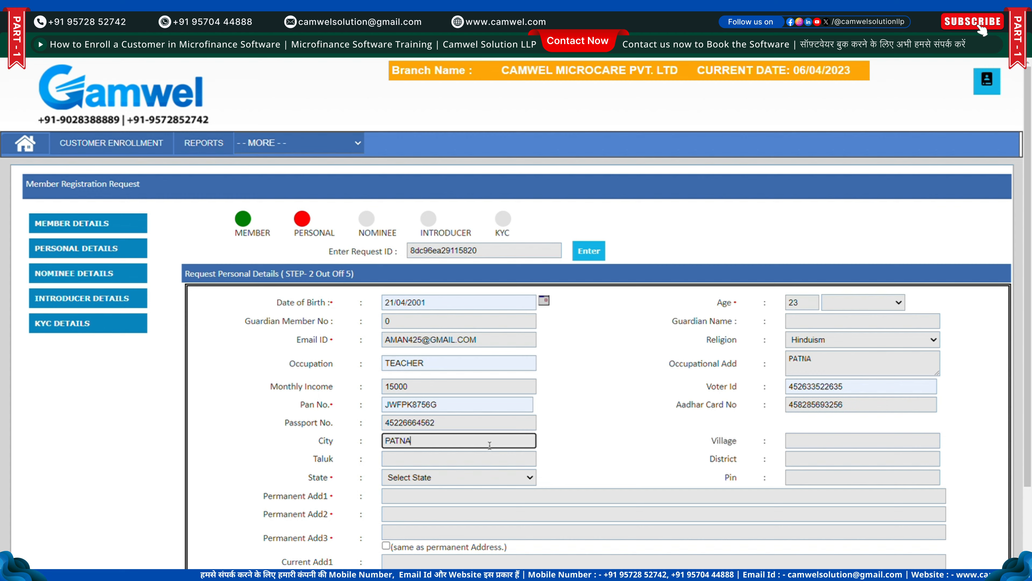
key("Tab")
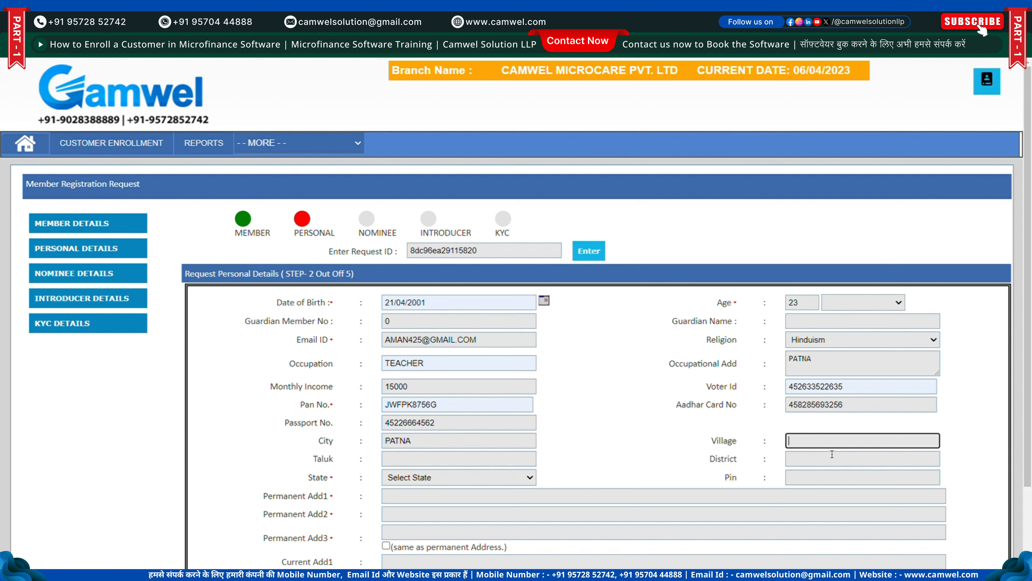
type("KUMHRAR")
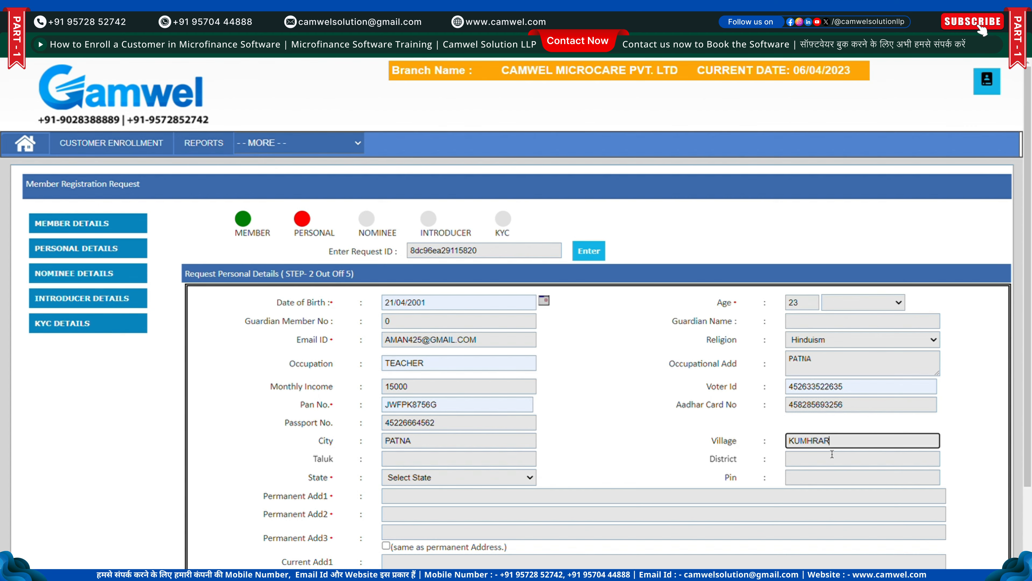
Enter and correct the taluk name, fill district PATNA, and set state to Bihar
left_click(474, 465)
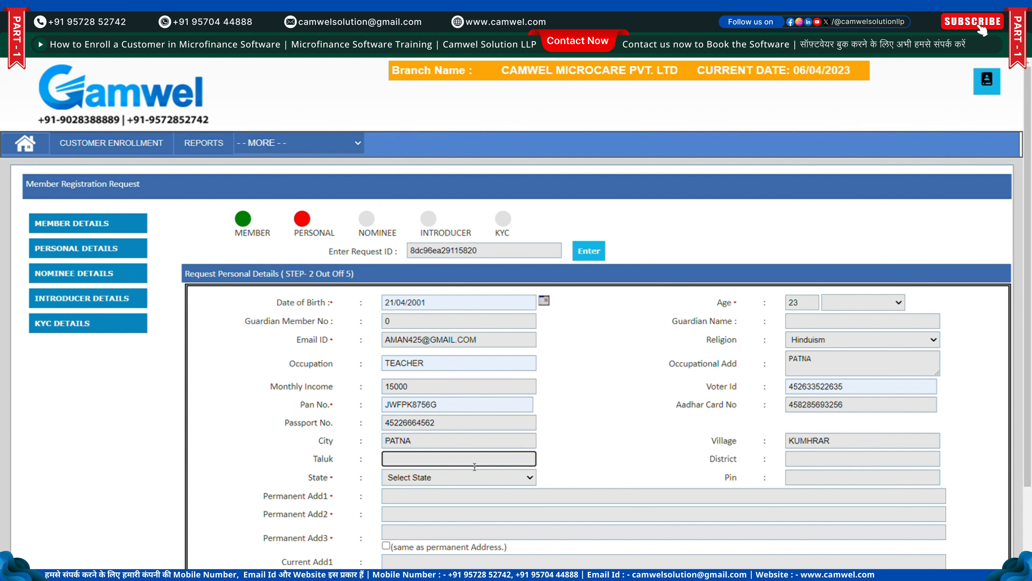
type("RAJEM")
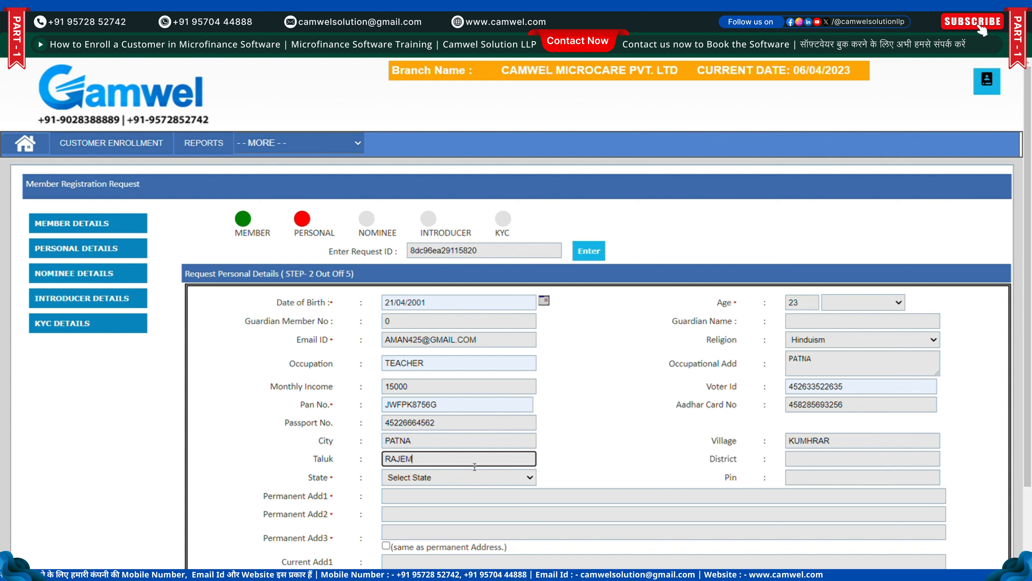
type("DRANAGAR")
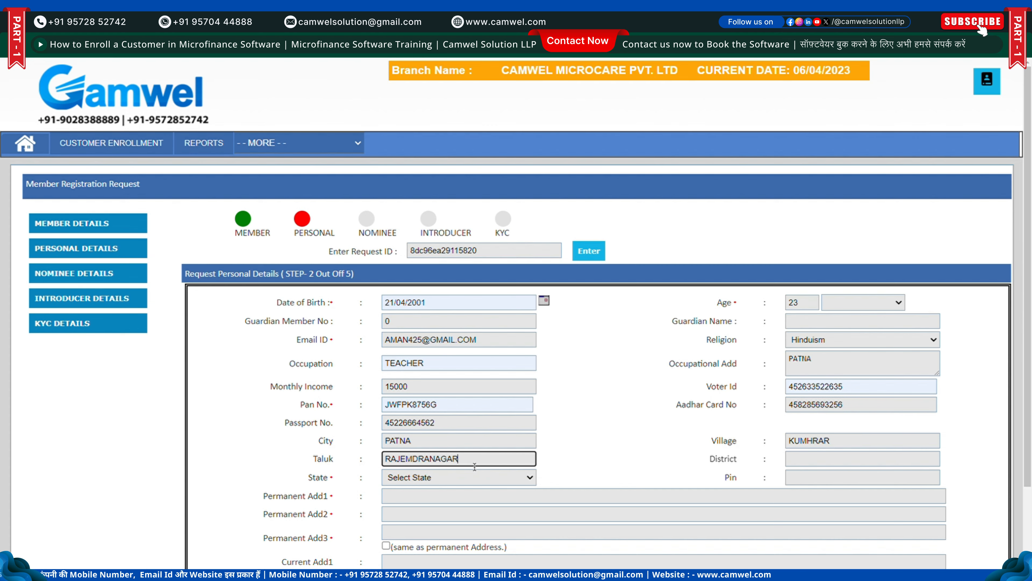
left_click(421, 467)
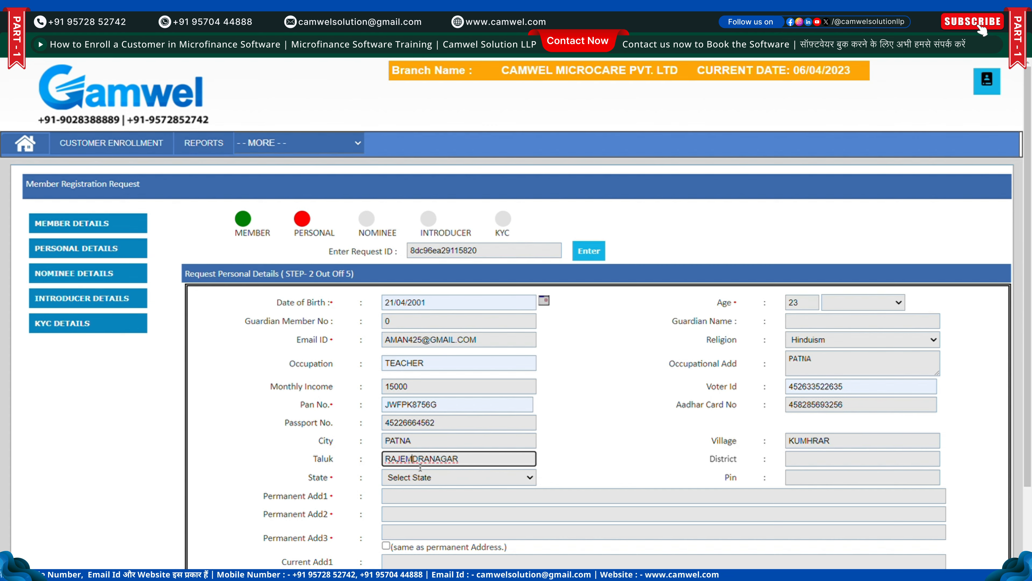
key("BackSpace")
type("N")
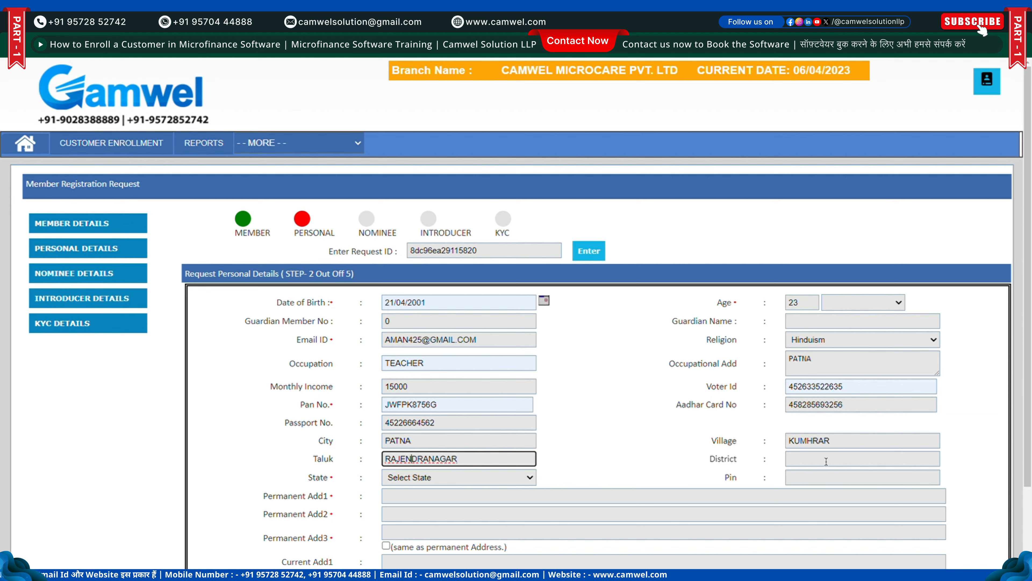
left_click(831, 459)
left_click(879, 485)
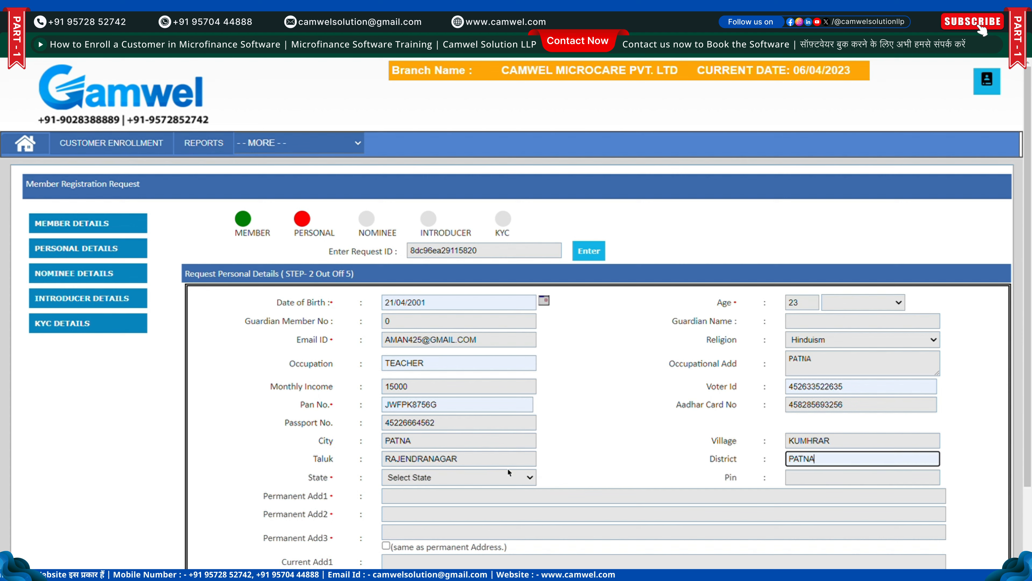
left_click(509, 471)
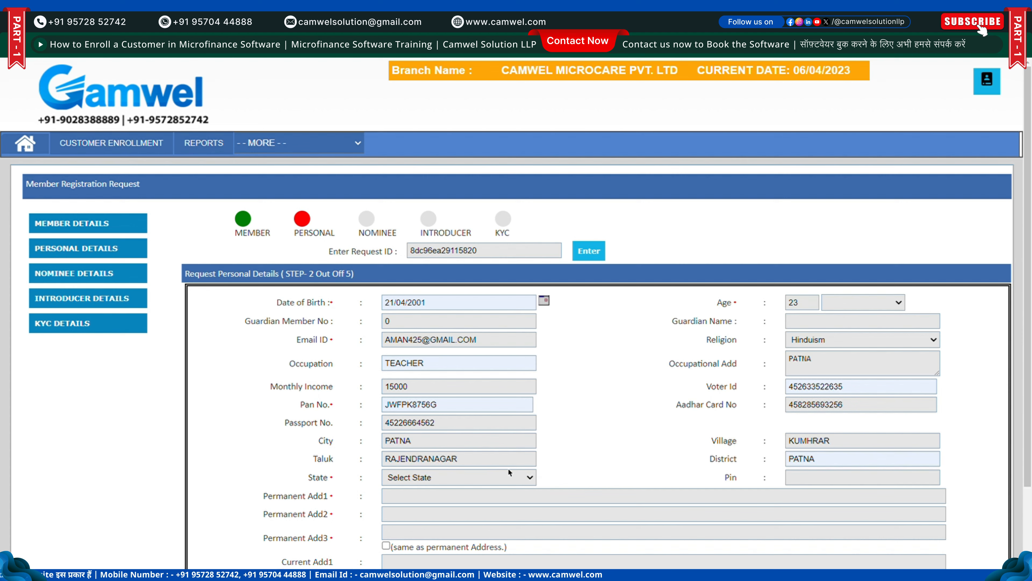
left_click(427, 318)
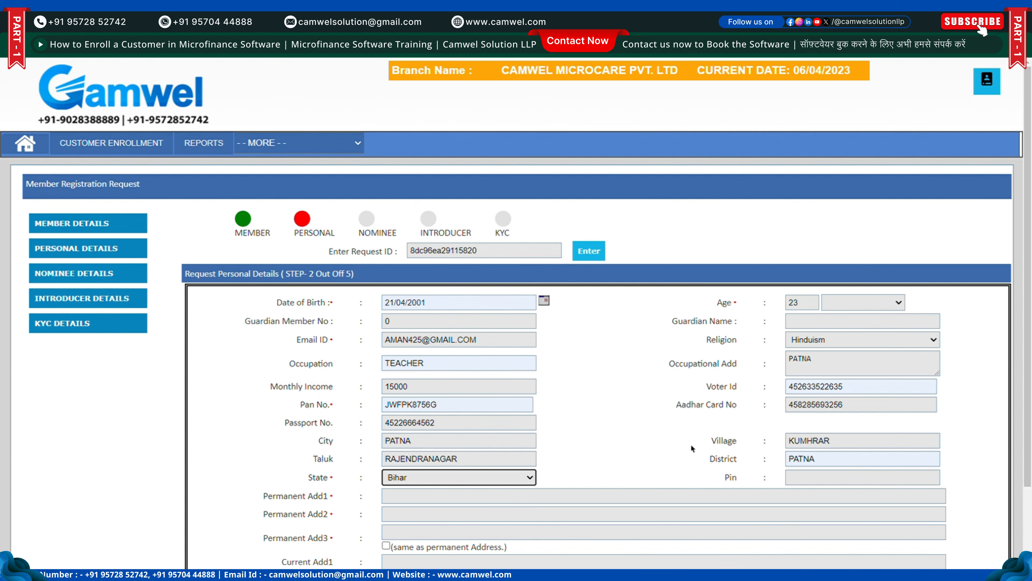
left_click(829, 479)
Finish the Pin code, fill the three permanent address lines, and copy them to current address
type("800026")
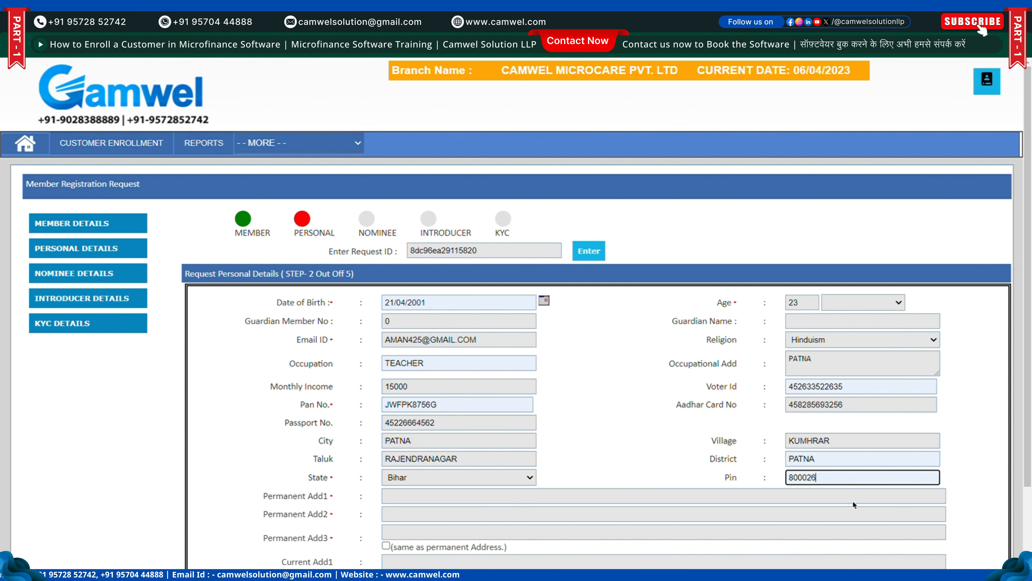
scroll(852, 501, "down", 2)
left_click(530, 407)
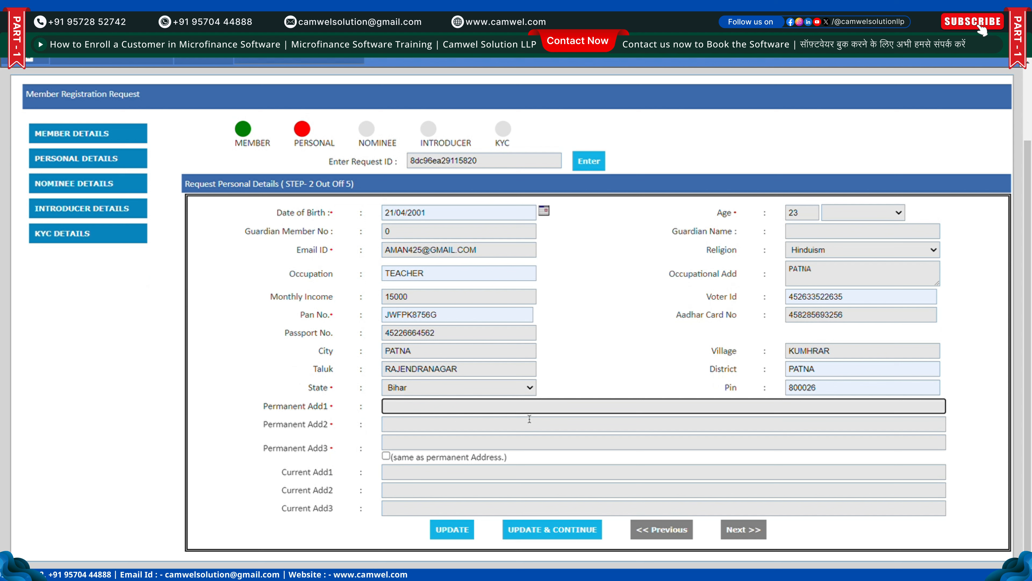
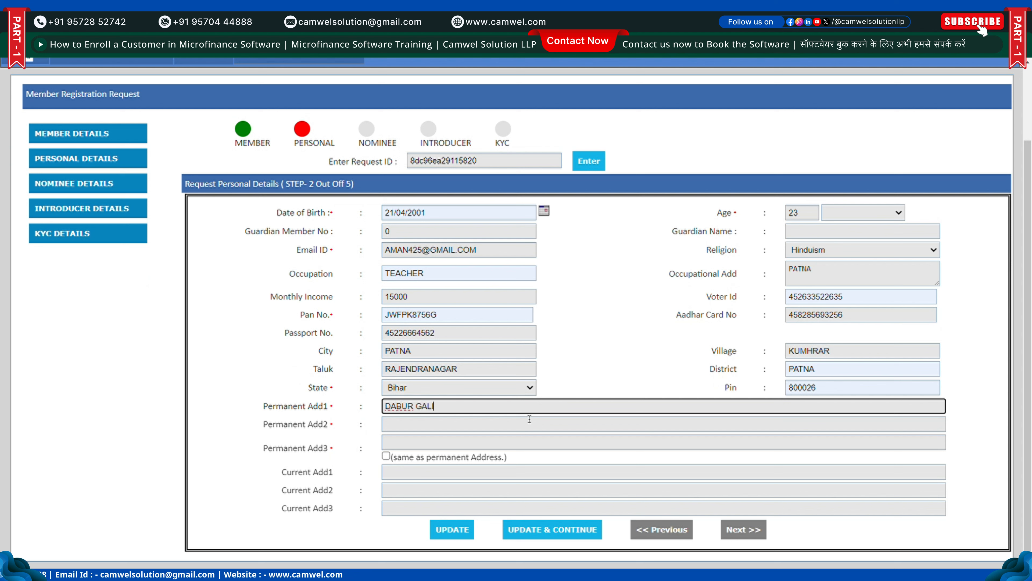
left_click(529, 419)
type("K")
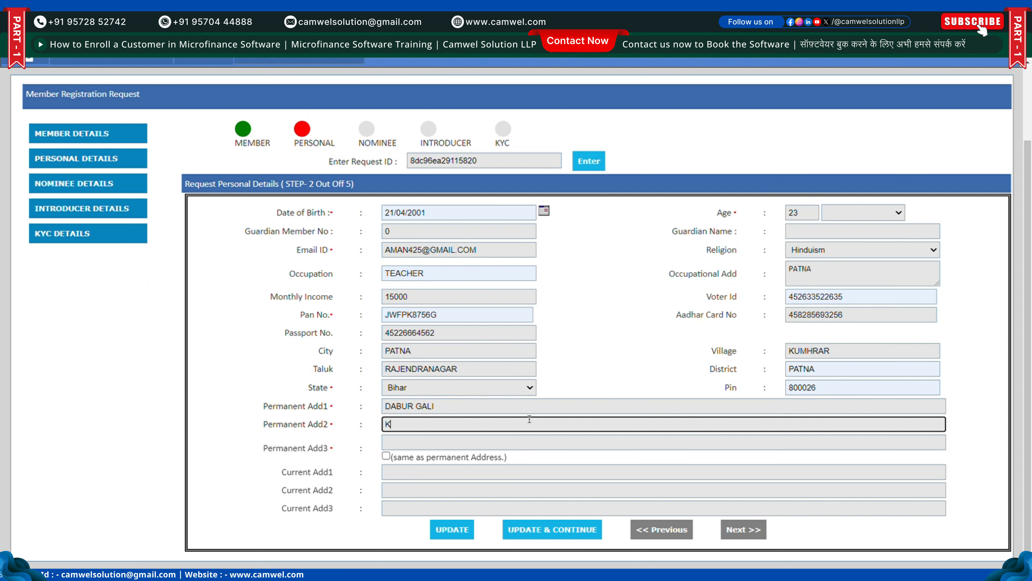
type("UMHRARA")
key("Tab")
type("R")
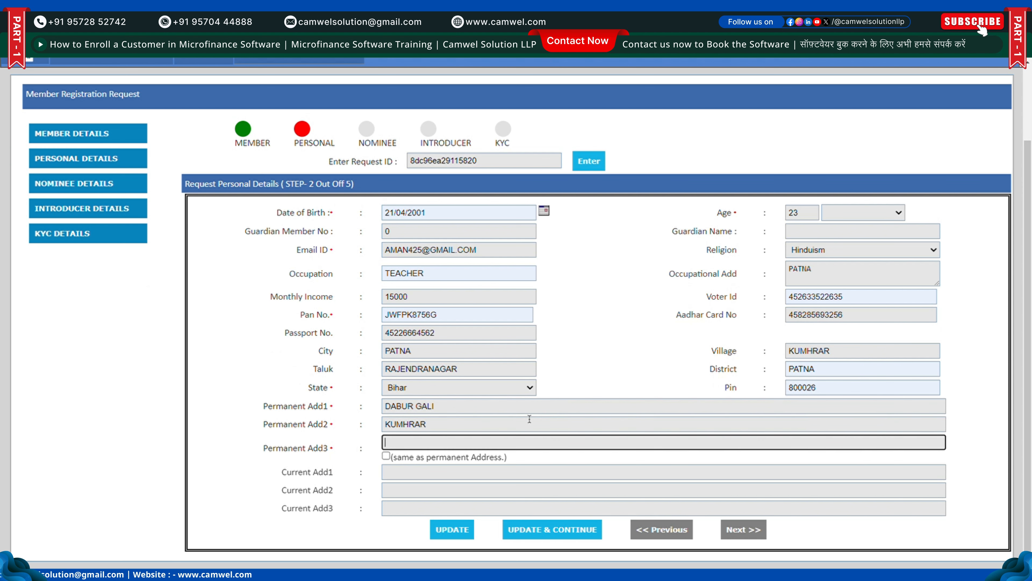
type("AJ")
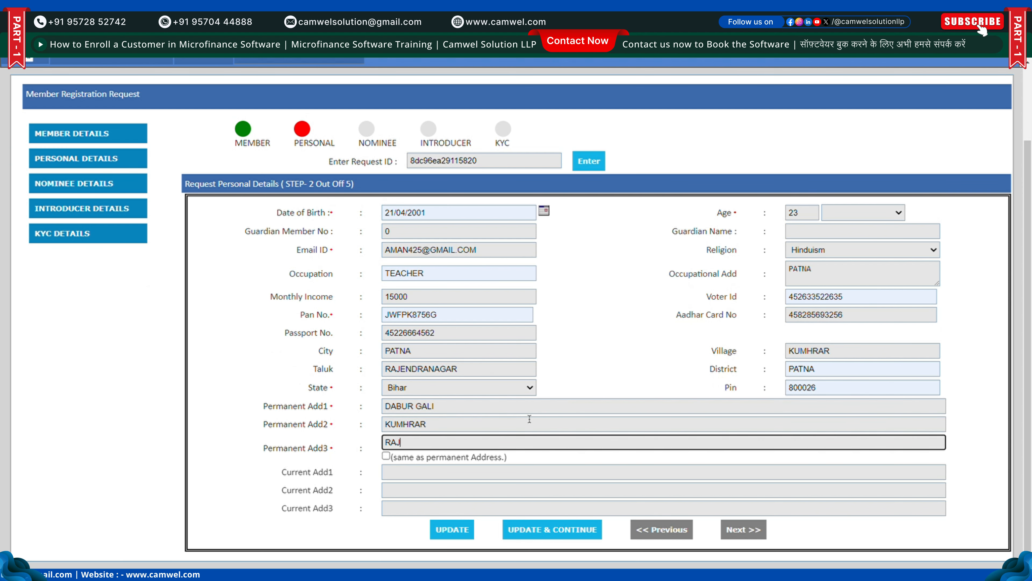
type("ENDRANAGAR")
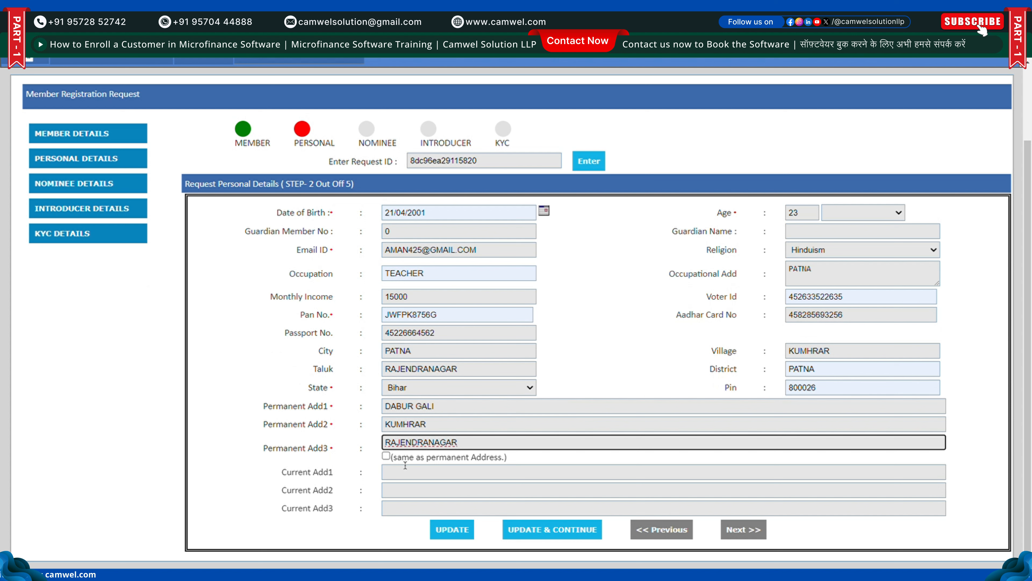
left_click(386, 456)
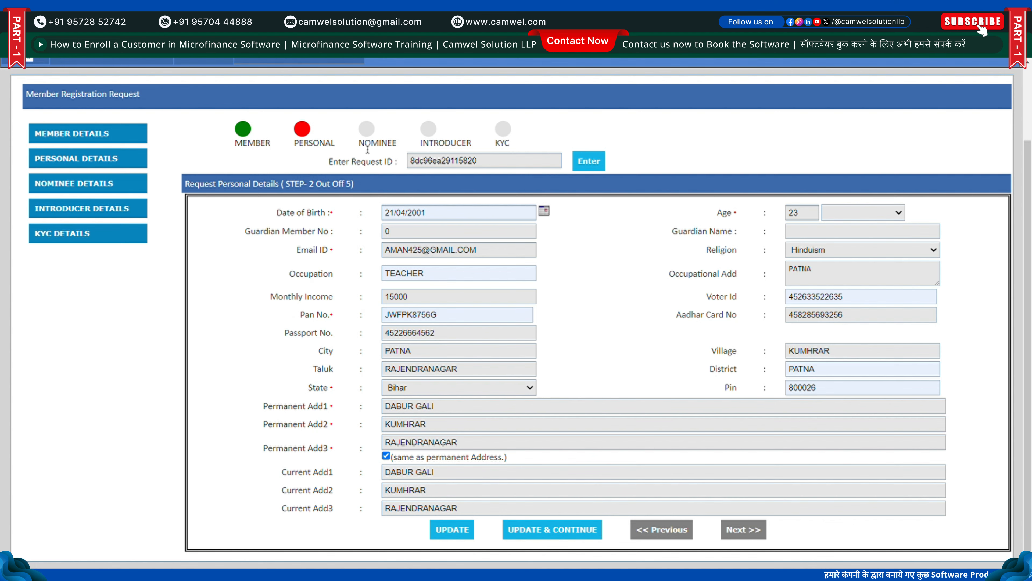
Add the nominee with title MR, name, birth date 05/12/1984 and relationship Father
left_click_drag(360, 147, 403, 146)
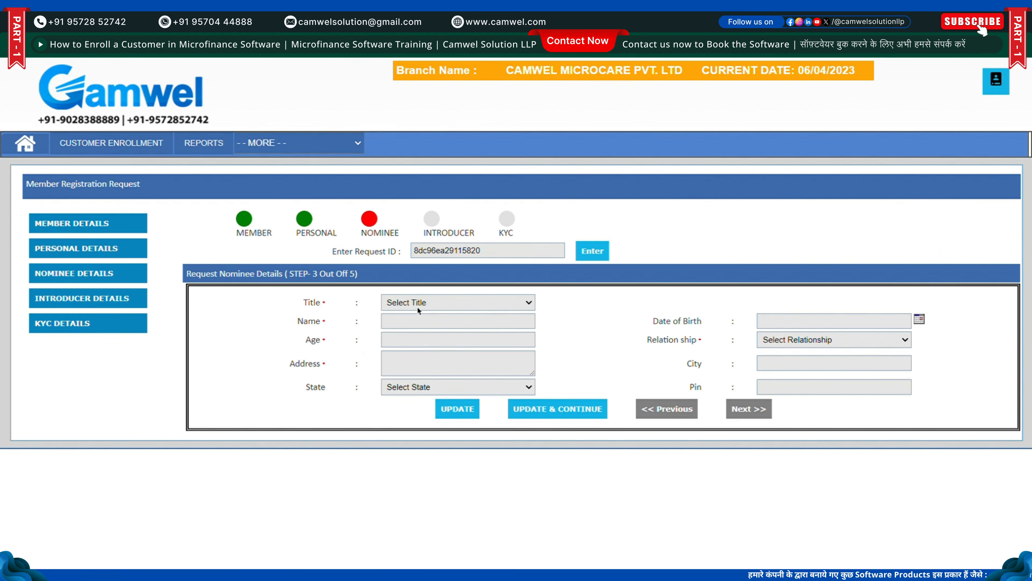
left_click(418, 322)
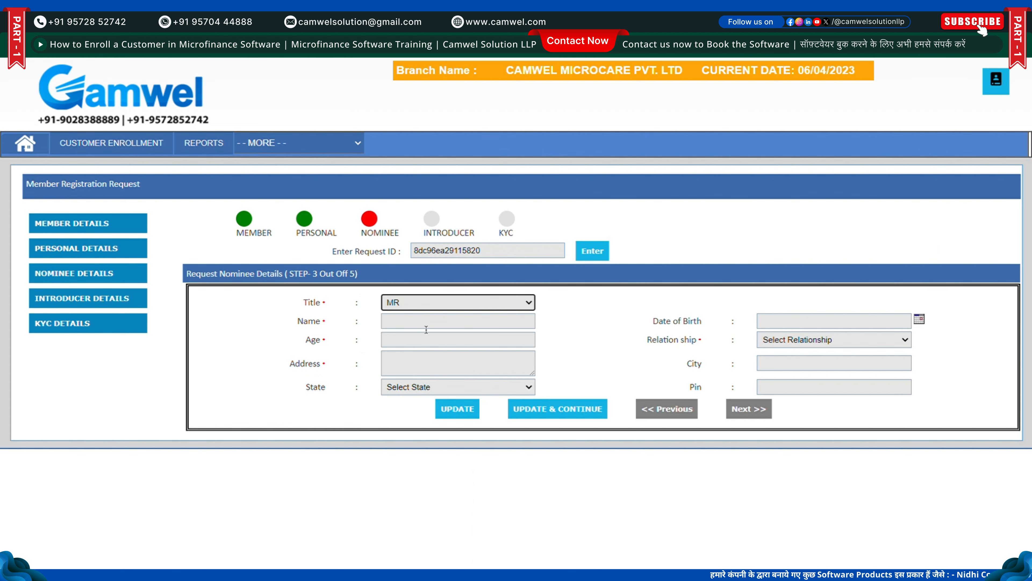
left_click(421, 328)
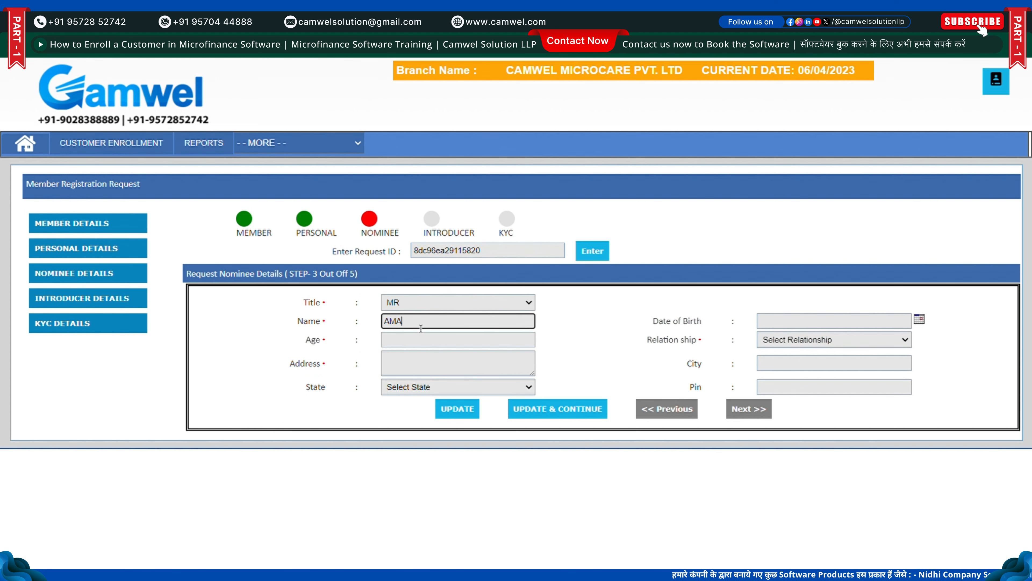
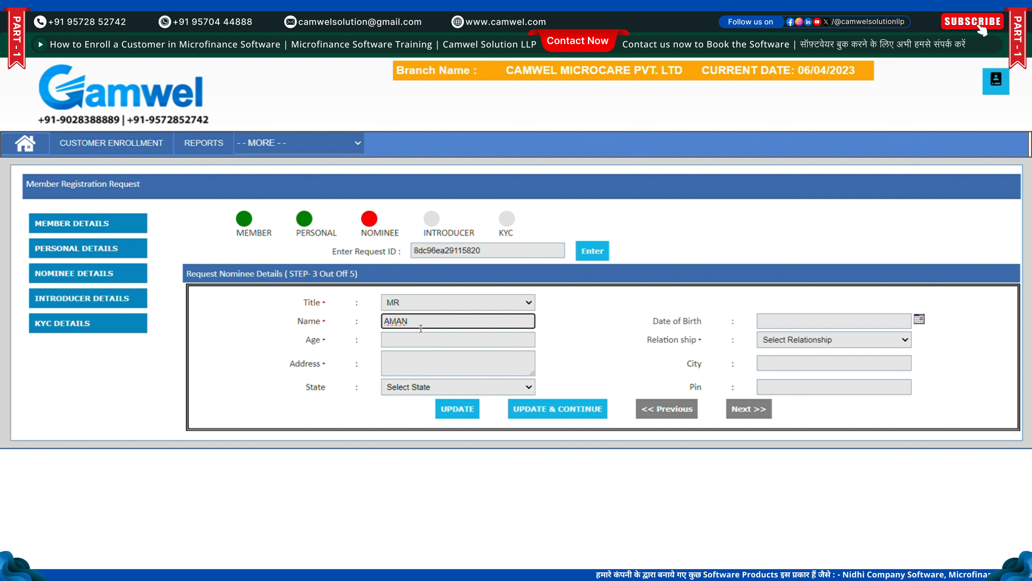
key("Tab")
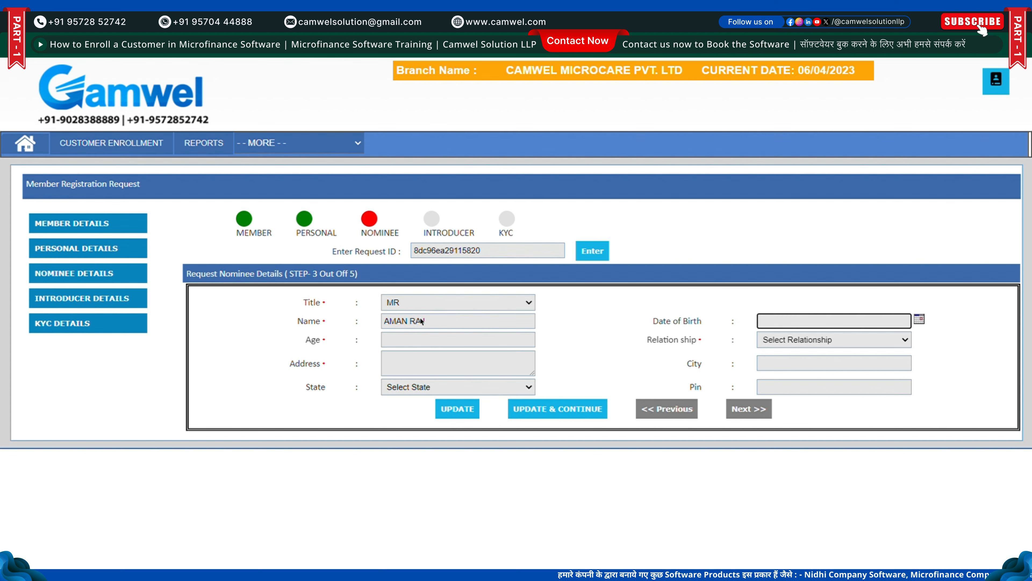
type("05")
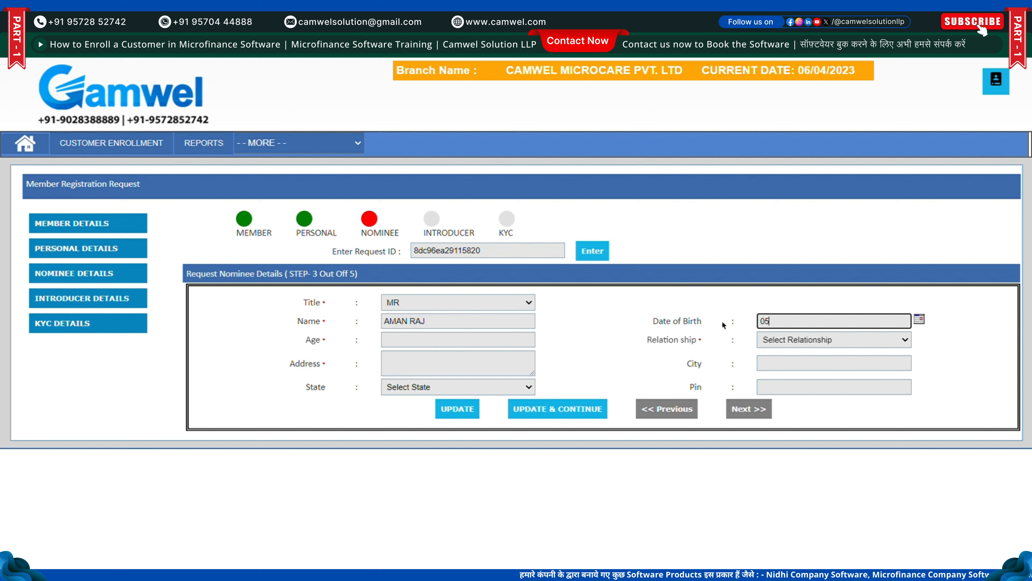
type("/")
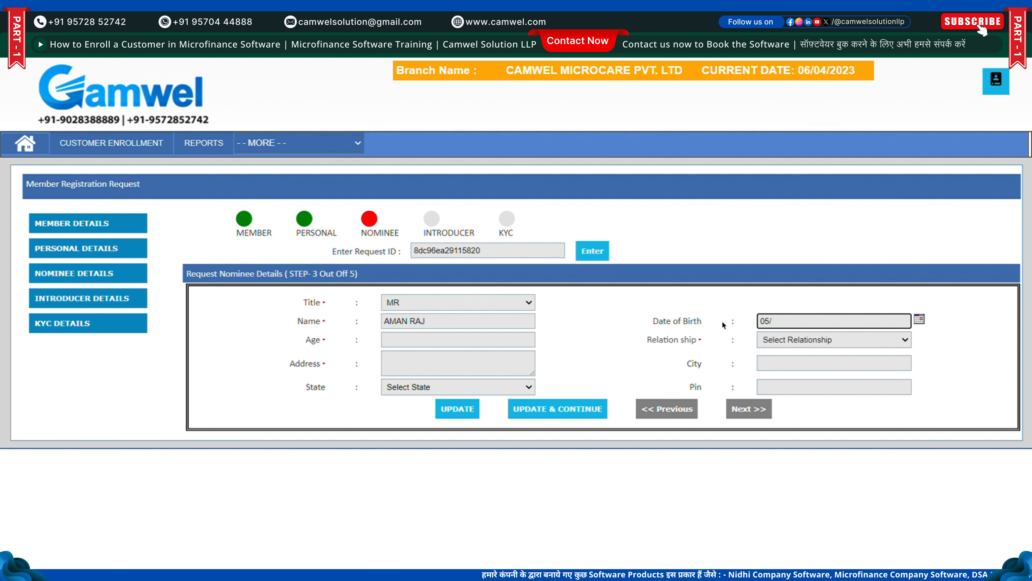
type("12/1")
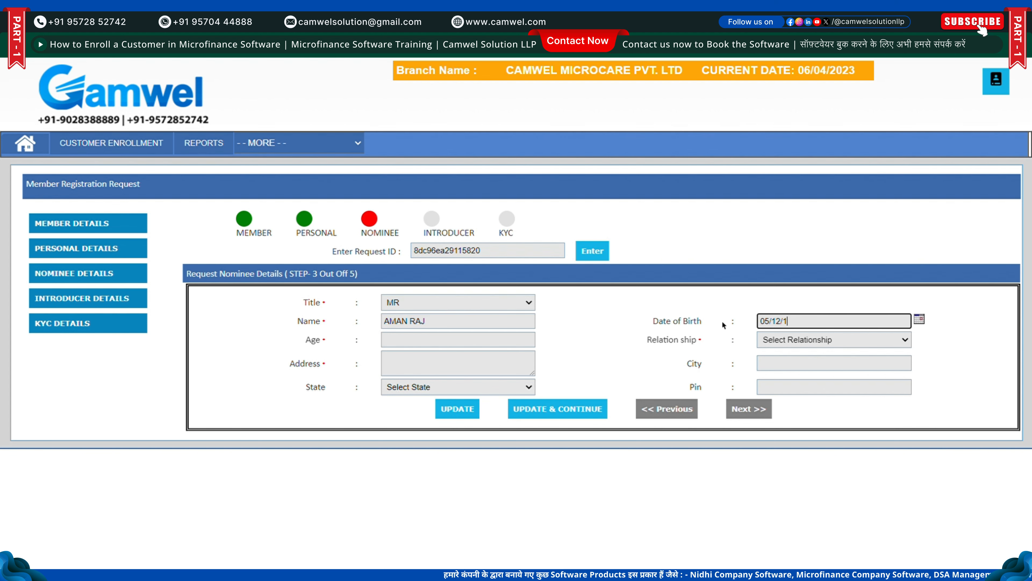
type("984")
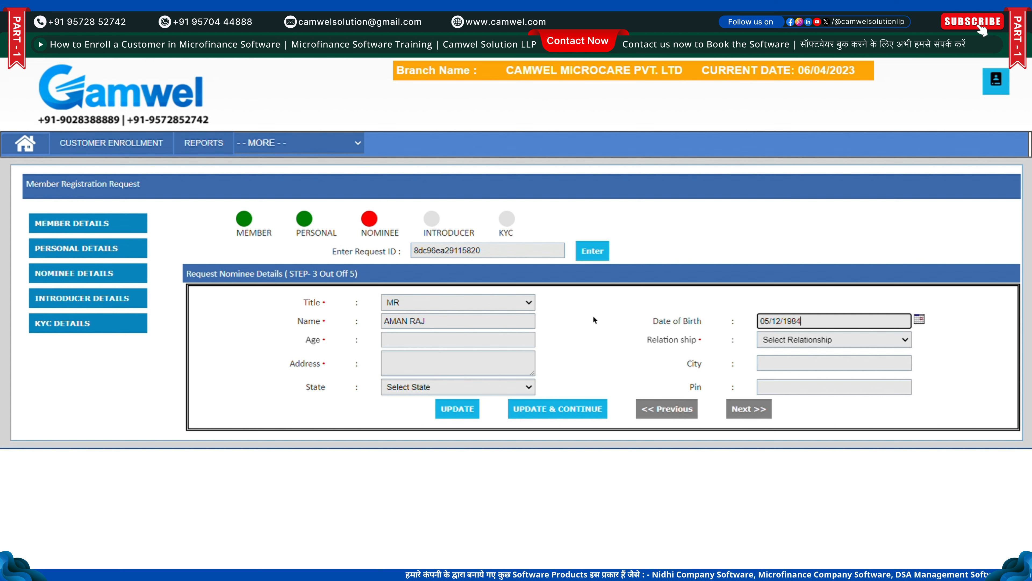
key("Tab")
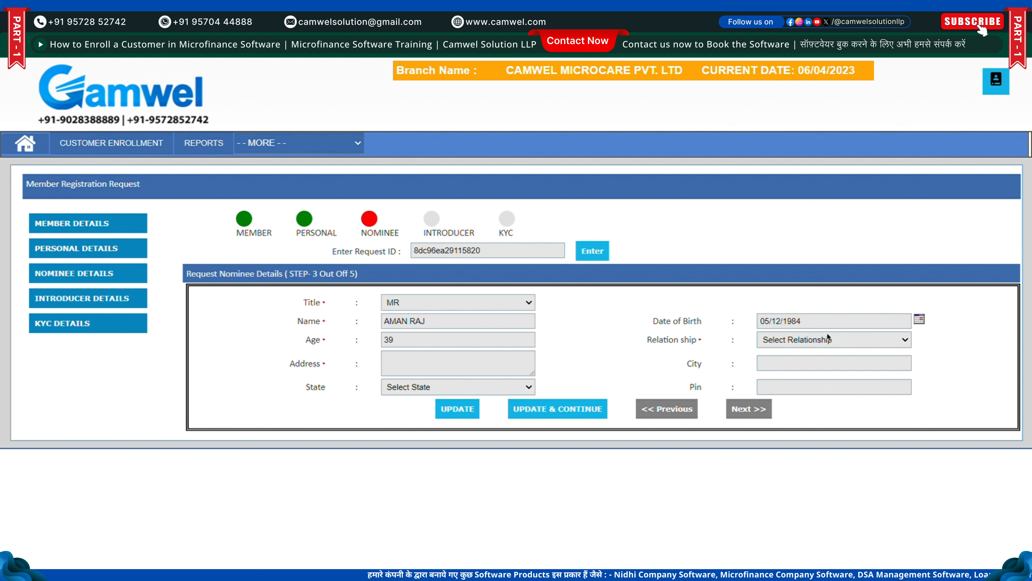
key("Down")
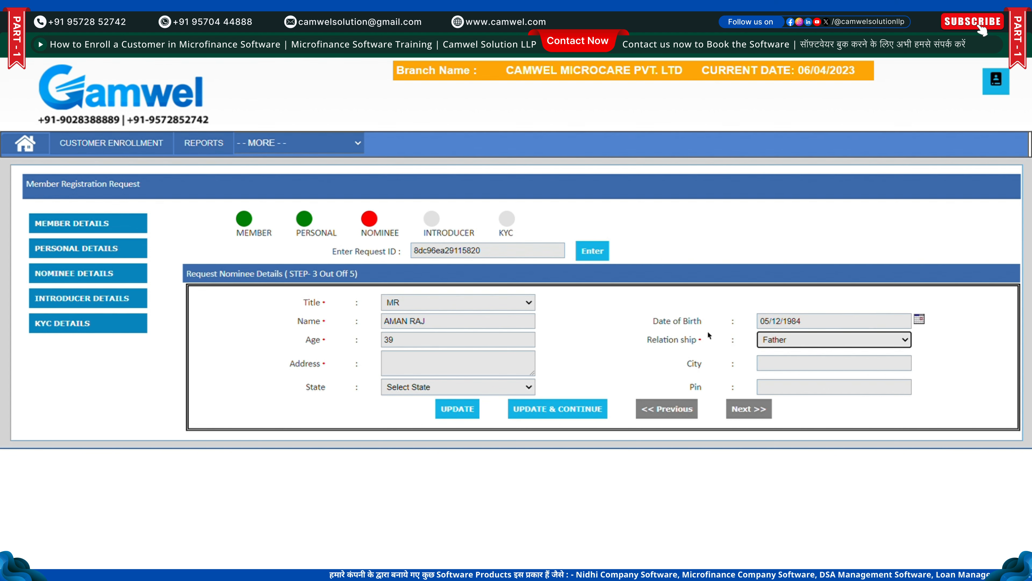
Give the nominee address and city PATNA, state Bihar and Pin 800023, then save the step
left_click(509, 364)
type("PATNA")
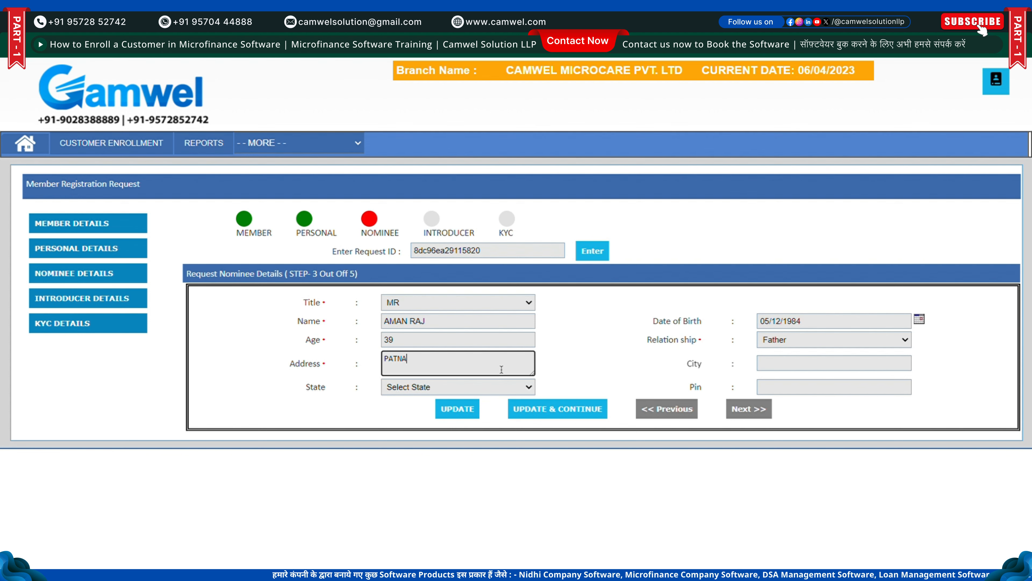
left_click(786, 371)
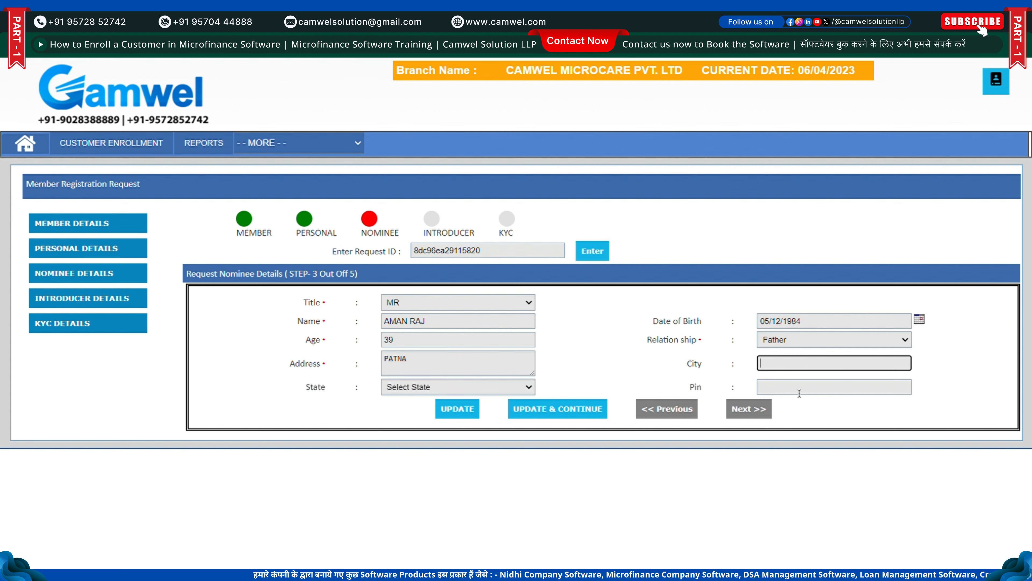
left_click(816, 401)
left_click(441, 388)
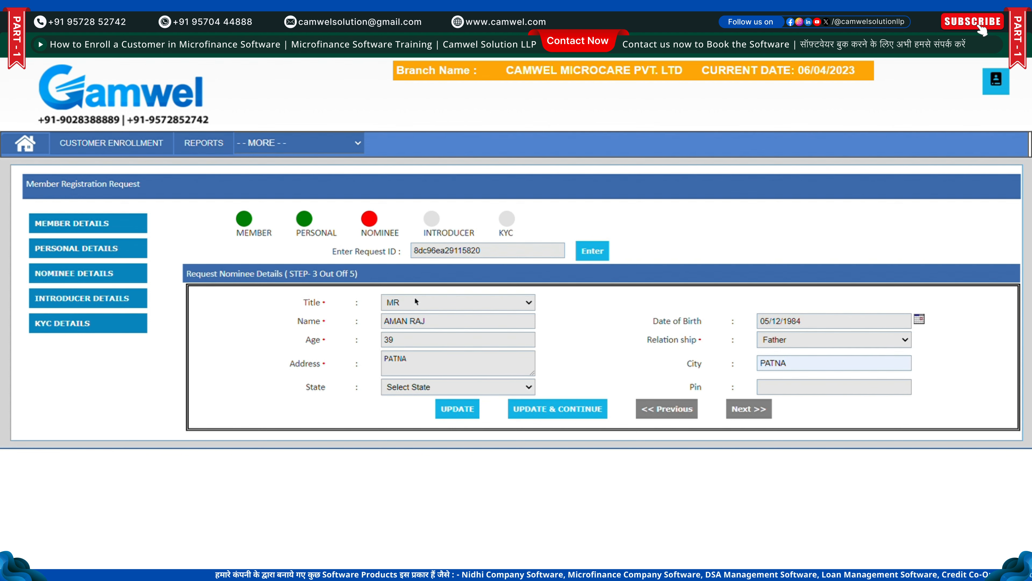
left_click(423, 234)
left_click(845, 392)
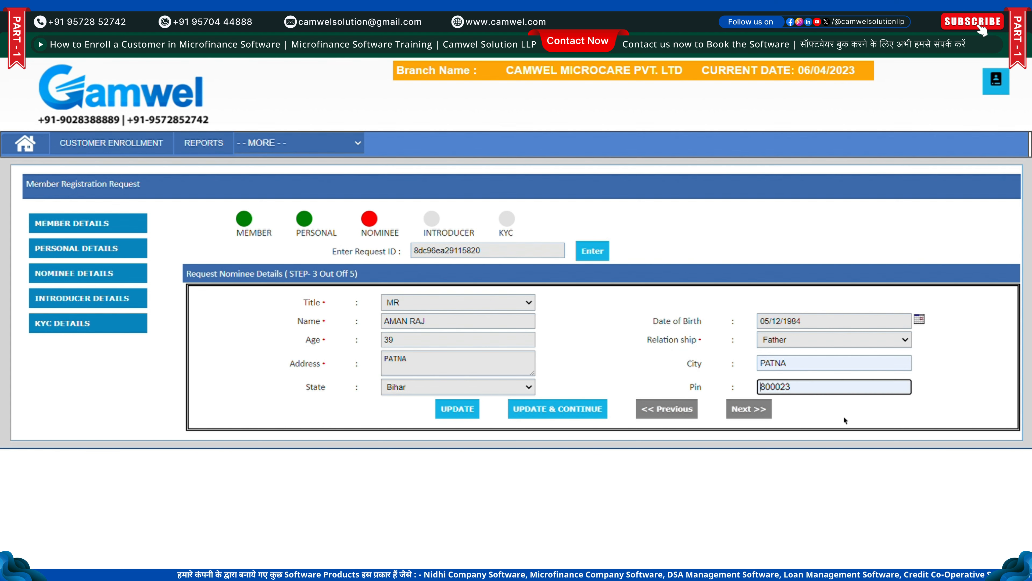
left_click(840, 418)
left_click(583, 409)
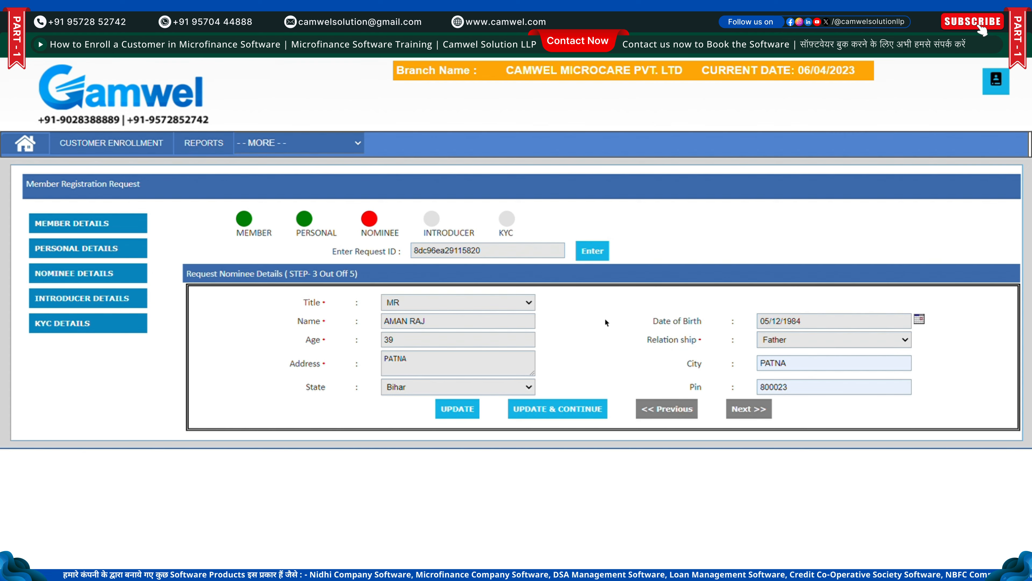
left_click(430, 232)
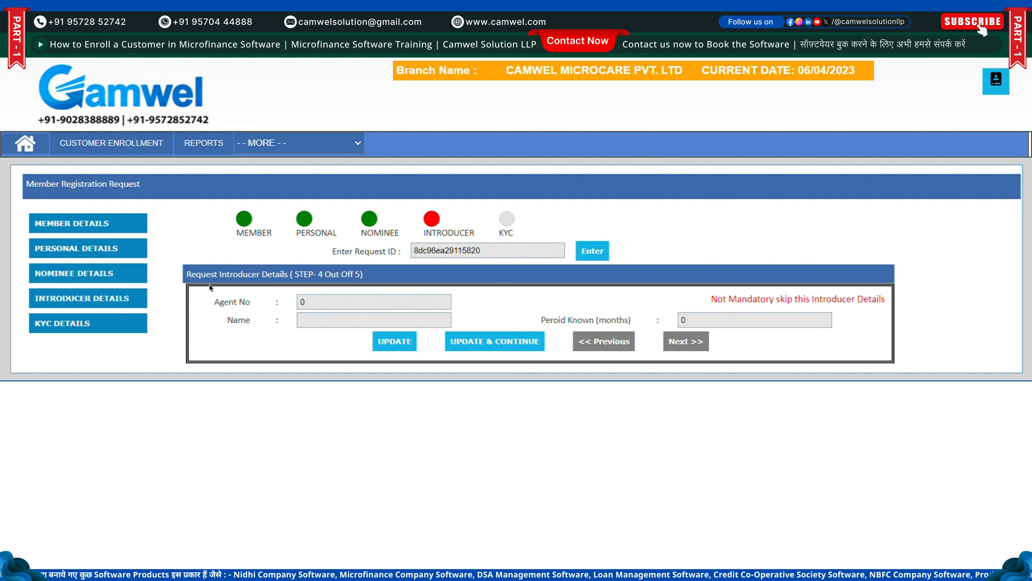
Leave the optional introducer fields empty and proceed to the KYC details step
left_click_drag(190, 277, 390, 270)
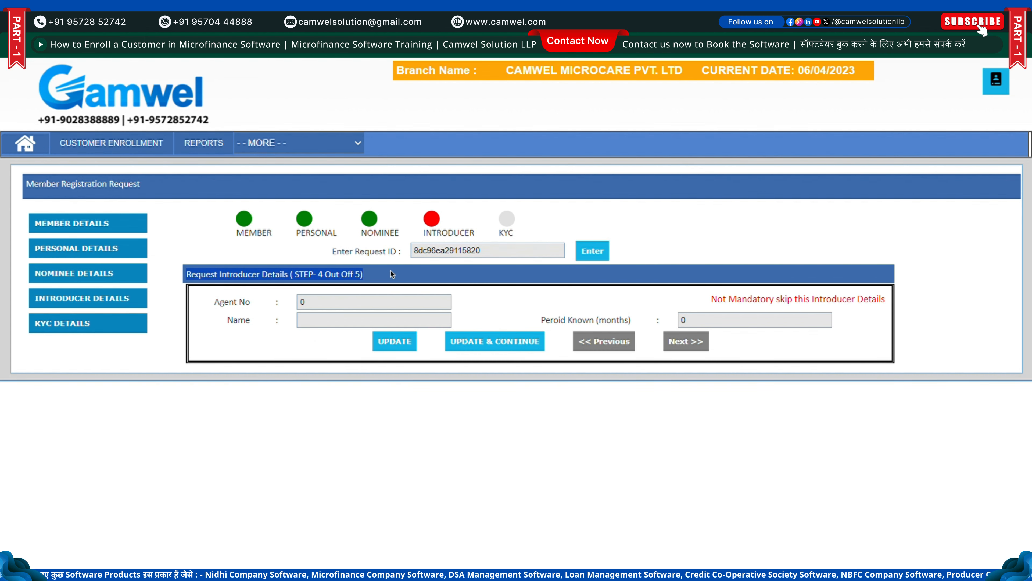
left_click(512, 308)
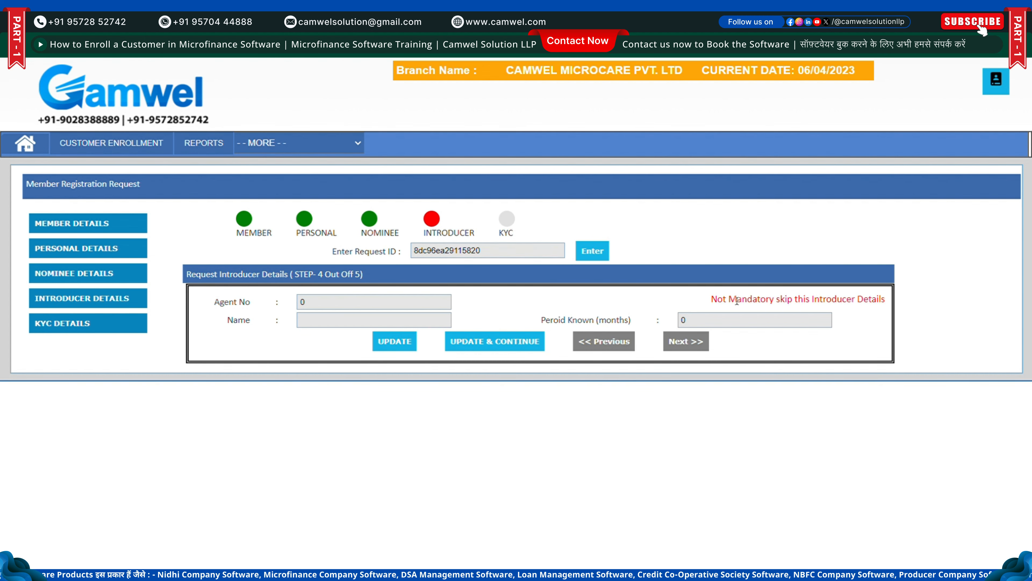
left_click_drag(737, 301, 865, 310)
left_click(511, 350)
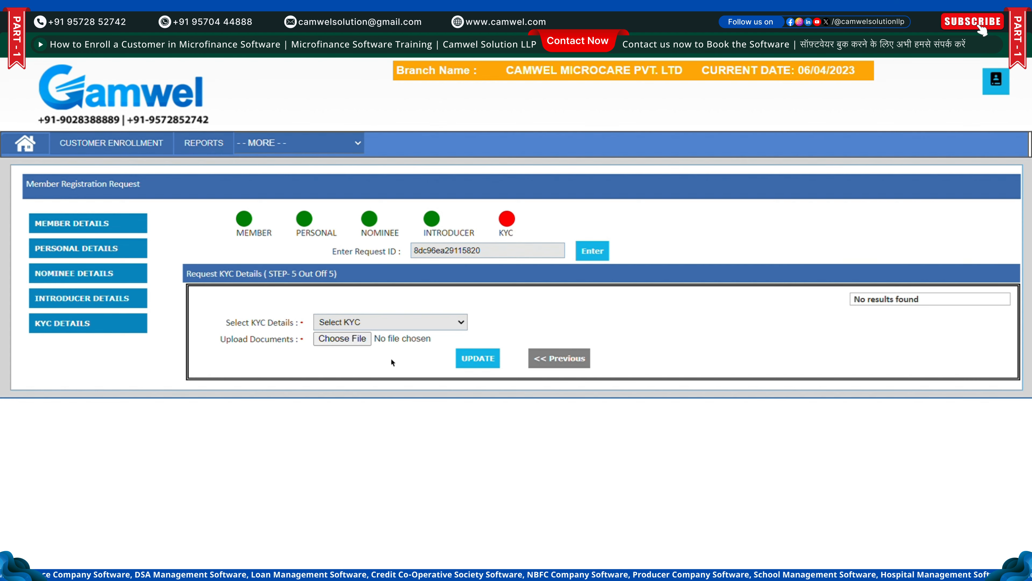
Upload the member's Photo and Signature1 image files as KYC documents, both listed Pending
key("Down")
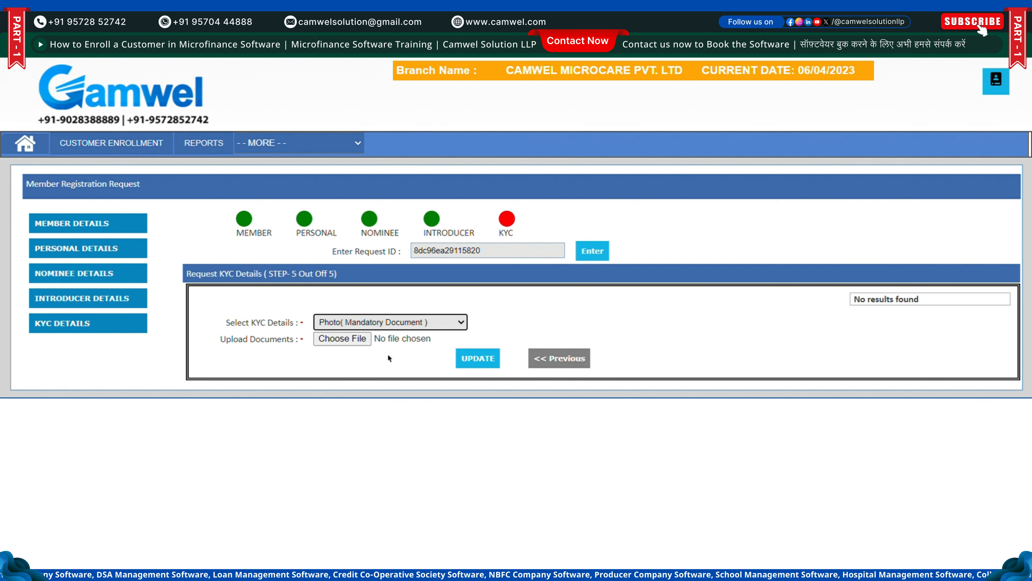
left_click(347, 340)
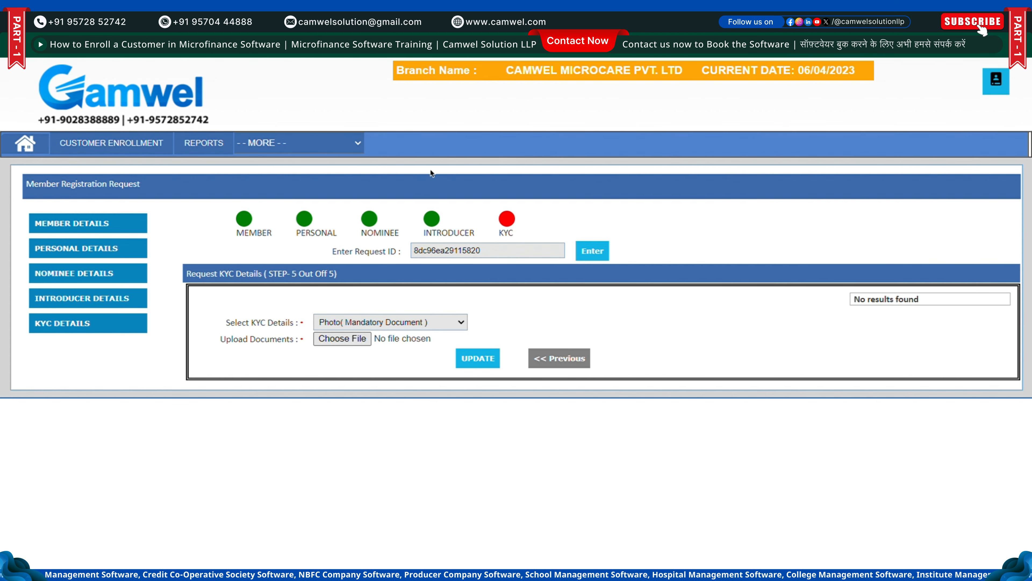
left_click(430, 279)
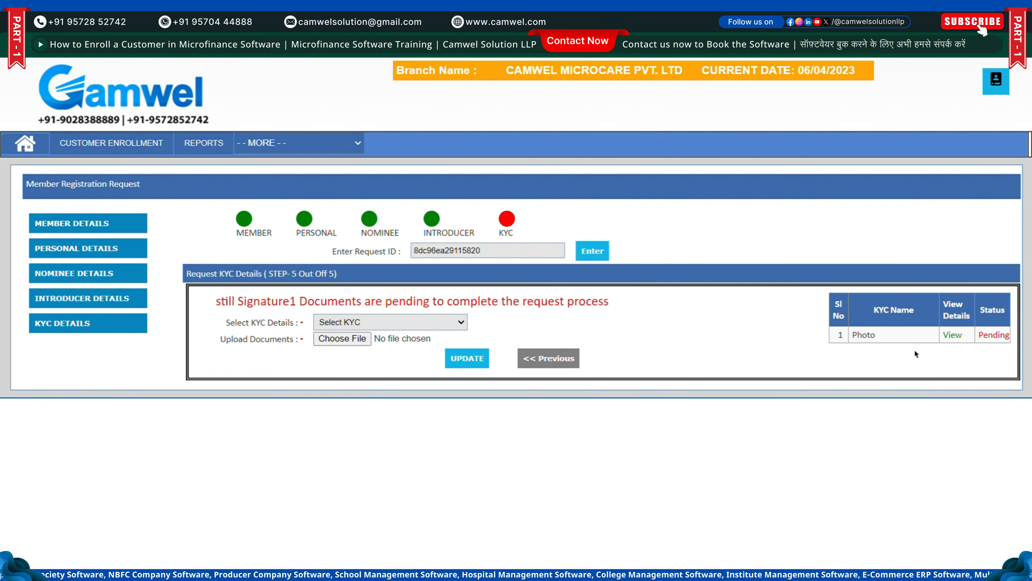
left_click(418, 365)
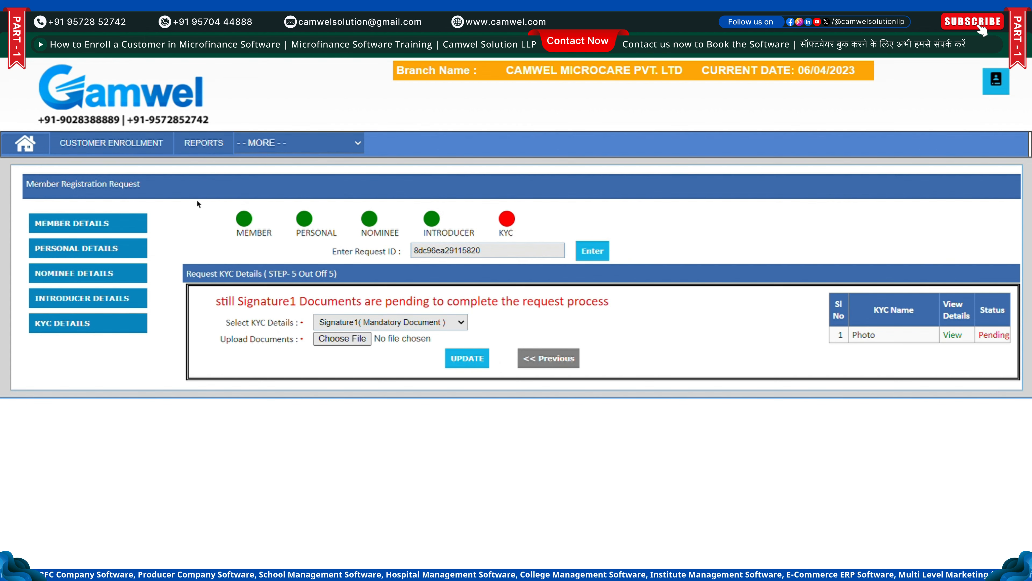
left_click(445, 292)
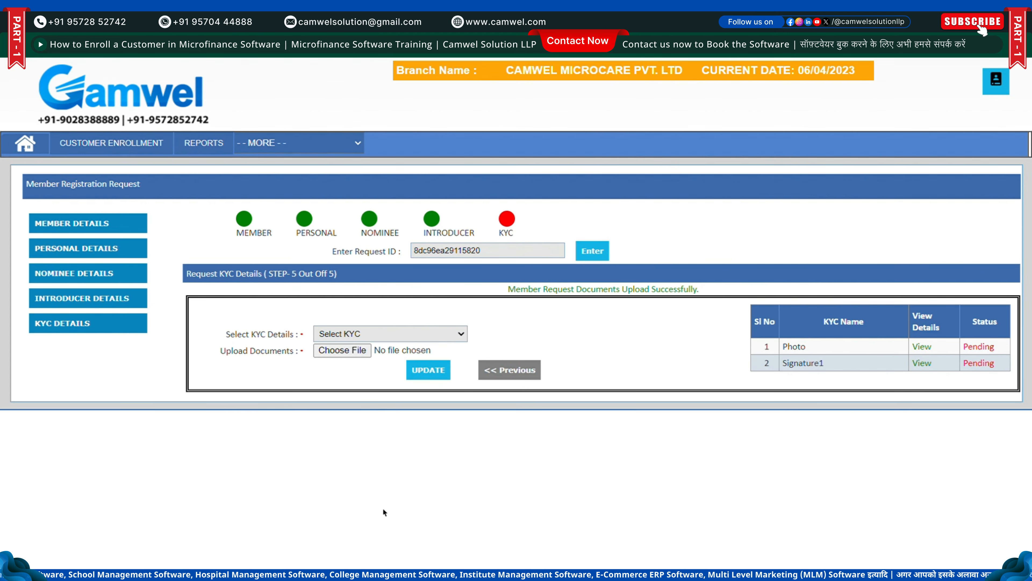
Upload the Aadhar Card image as the third KYC document and check all five steps are complete
left_click(377, 534)
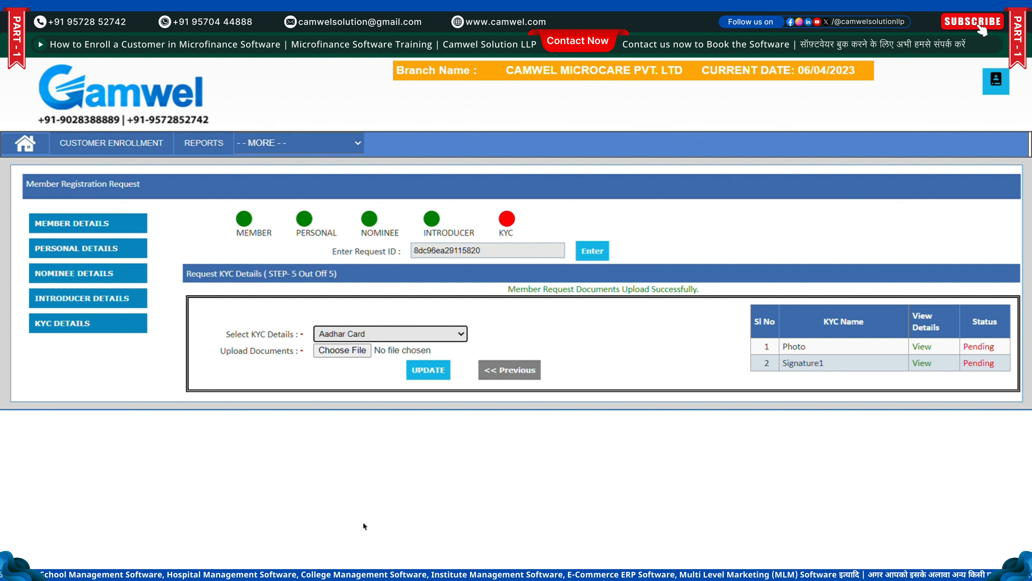
left_click(353, 356)
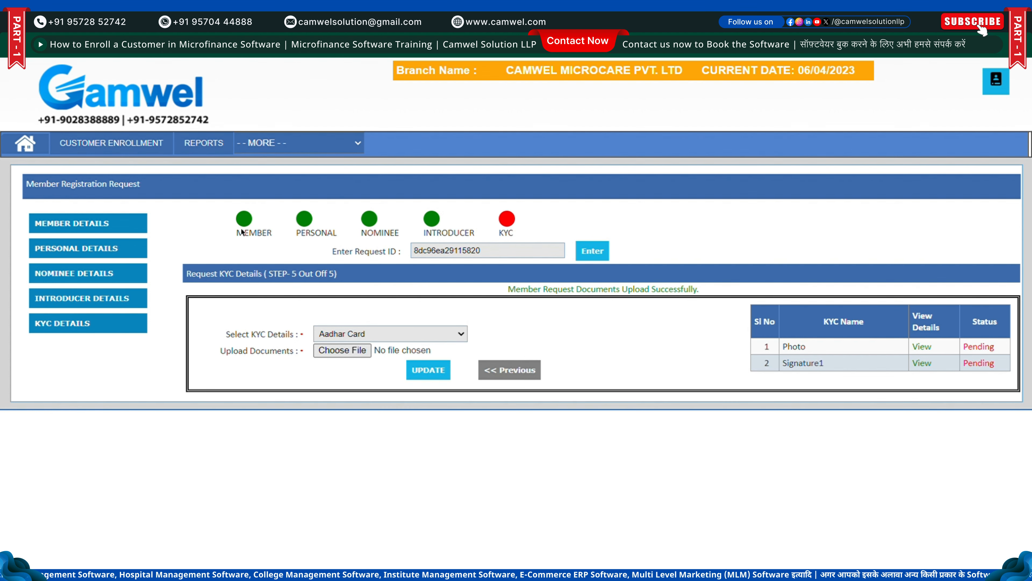
left_click(424, 277)
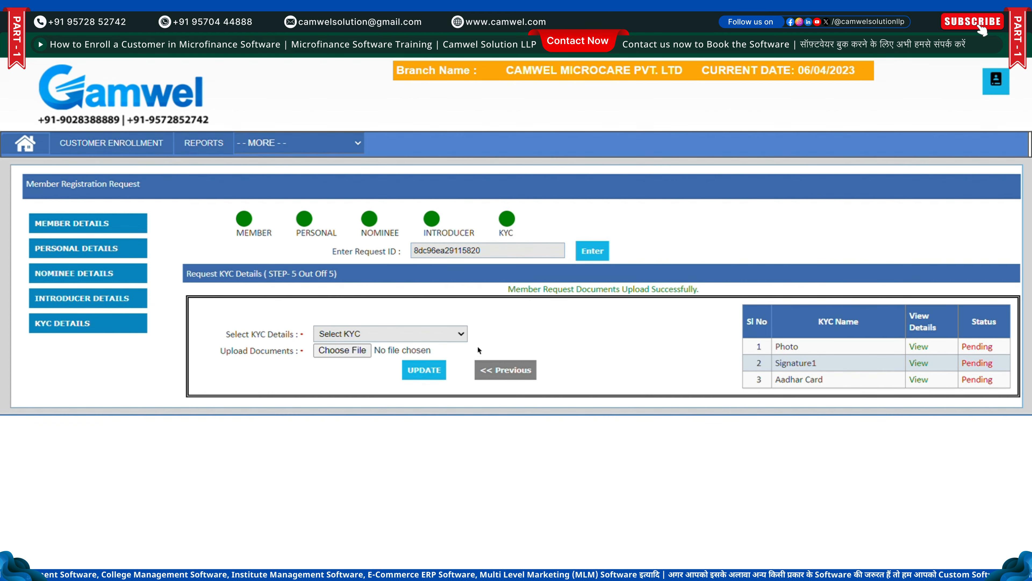
left_click_drag(482, 234, 276, 233)
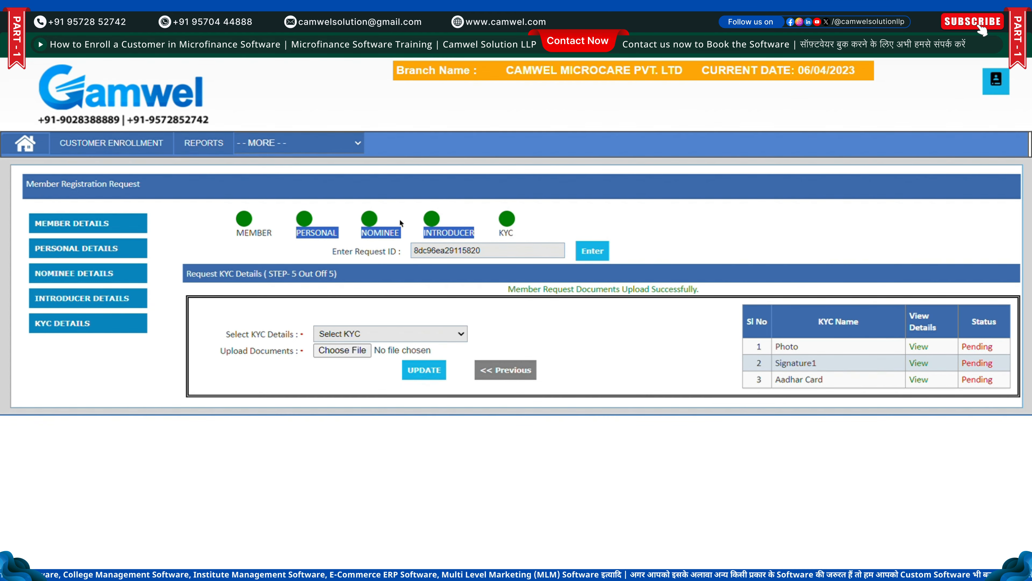
left_click(580, 219)
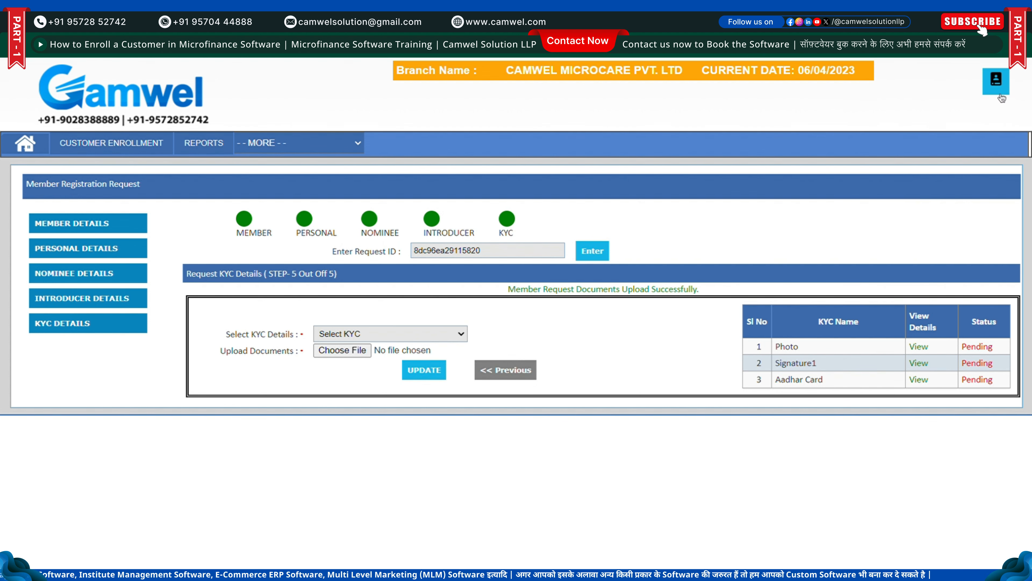
Log out of the current branch user account from the profile menu, confirming the logout
left_click(995, 79)
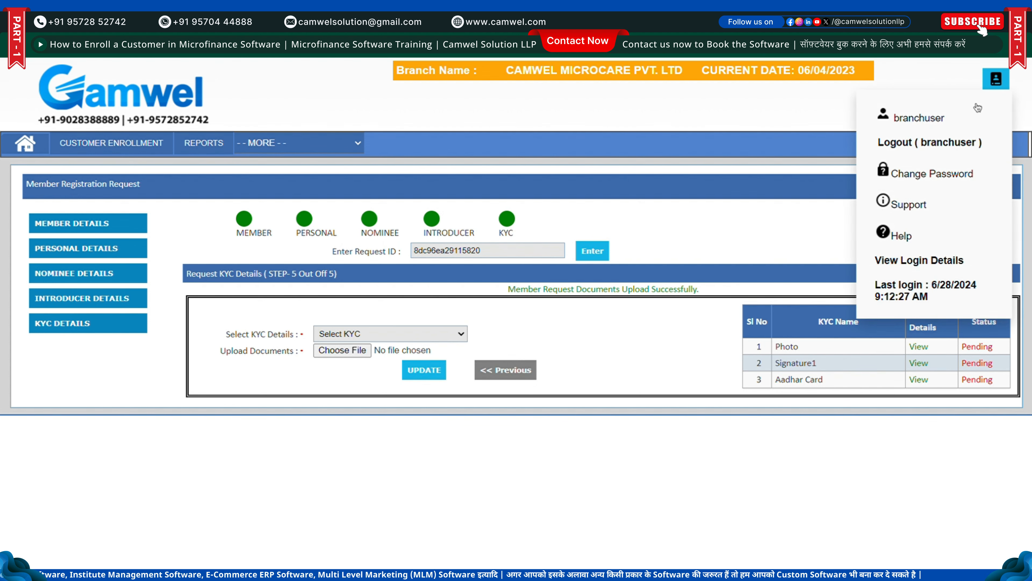
left_click(902, 143)
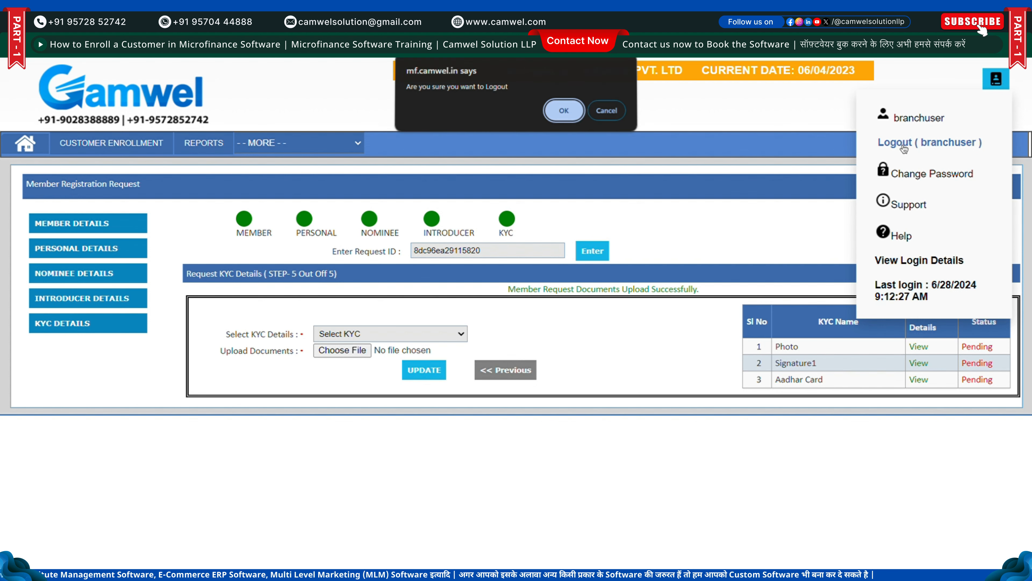
left_click(564, 113)
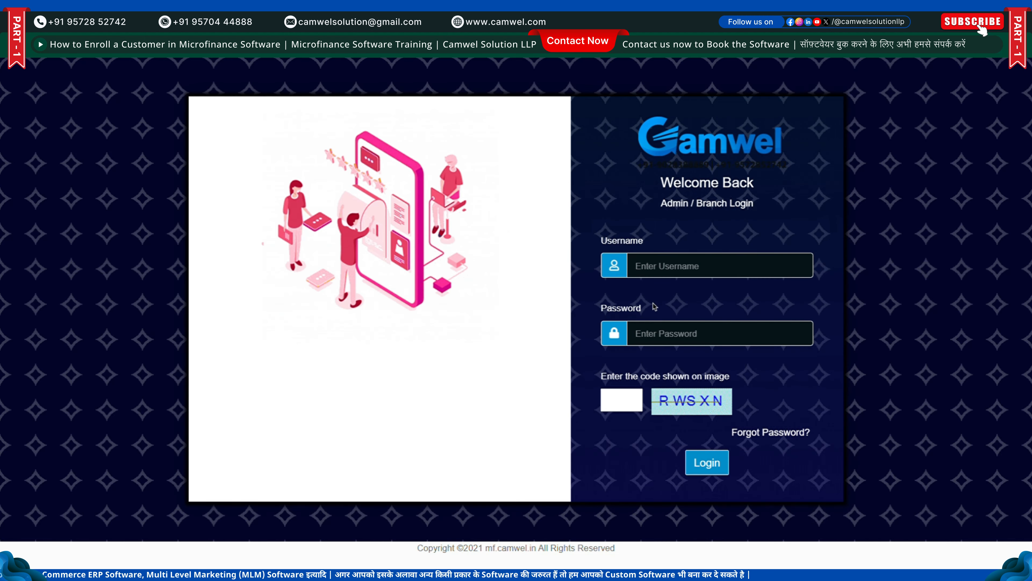
Sign in as the second branch user with the saved credentials and the captcha code
left_click(692, 272)
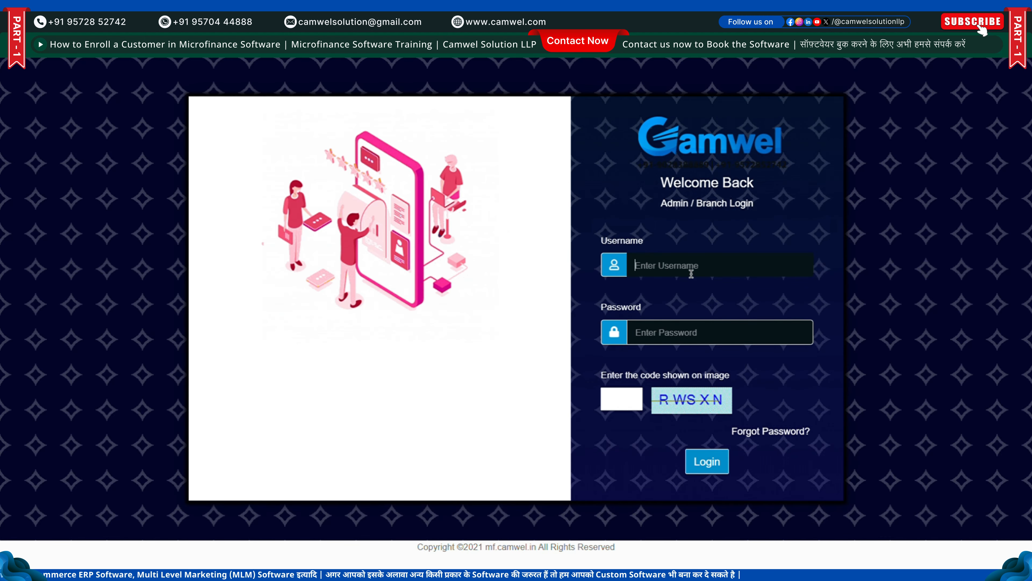
left_click(699, 284)
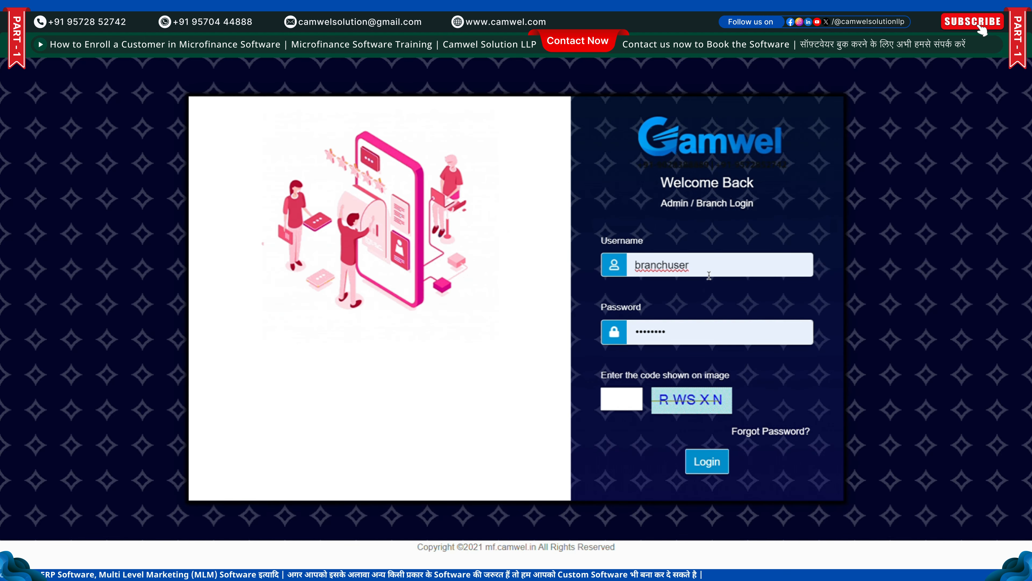
type("2")
left_click(628, 397)
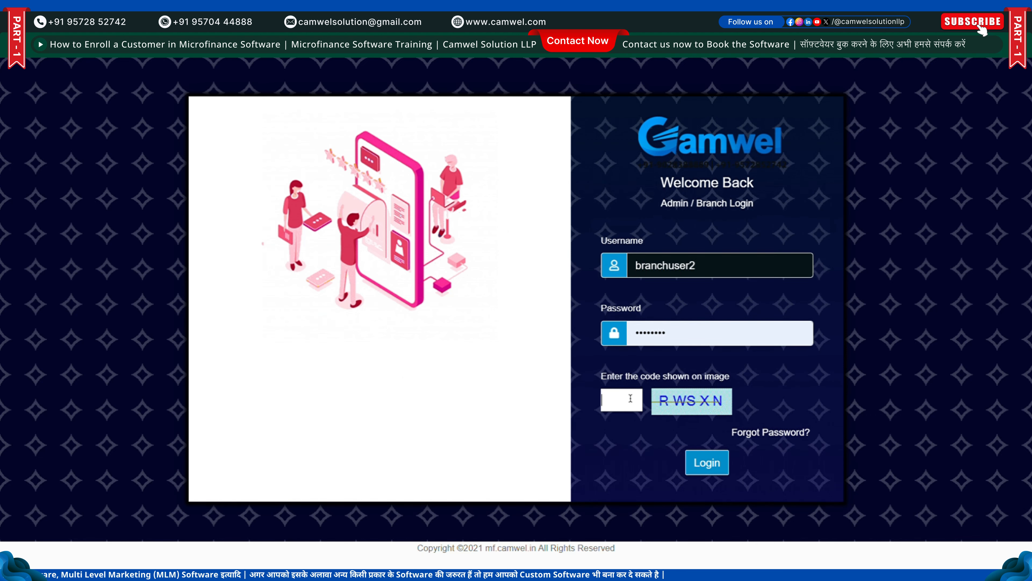
type("R")
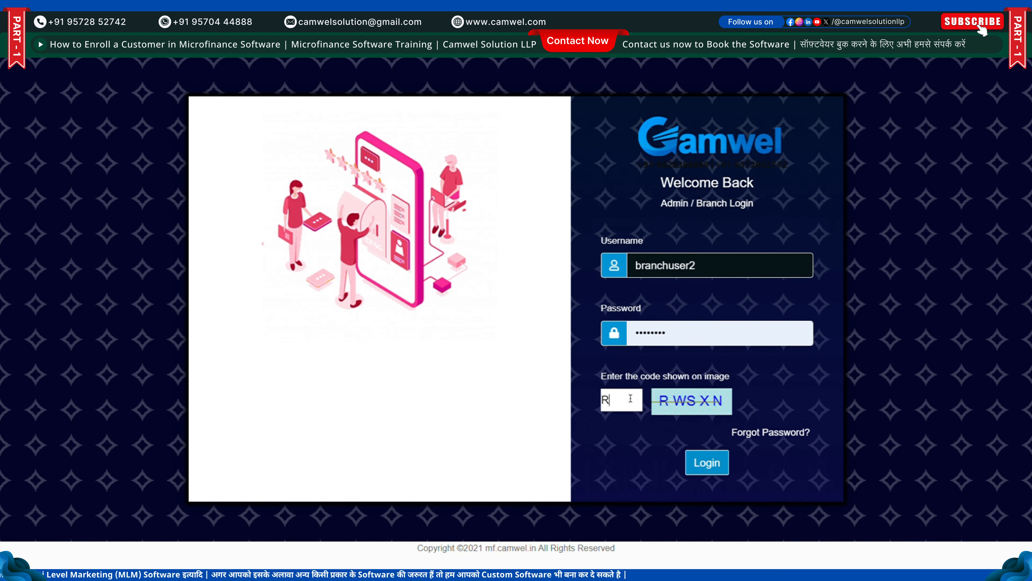
type("WS")
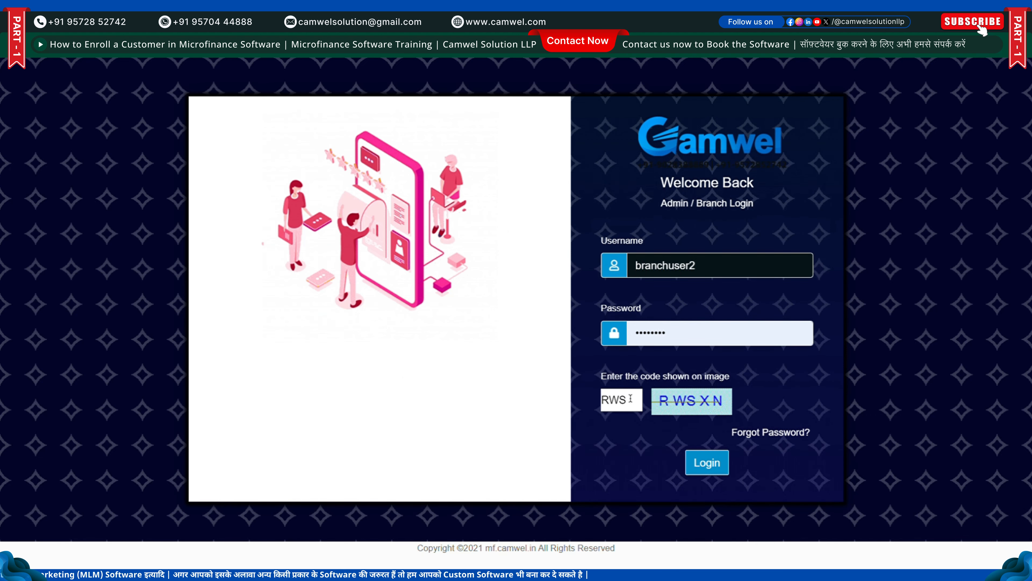
type("XN")
key("Return")
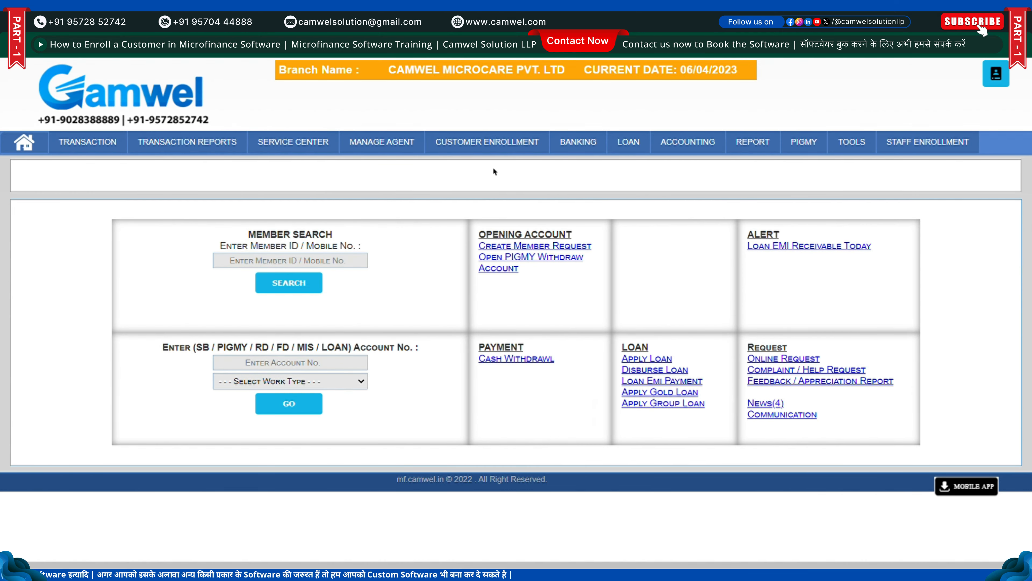
Open Customer Enrollment > View Registration Request and scroll down the pending requests
left_click(501, 141)
mouse_move(112, 144)
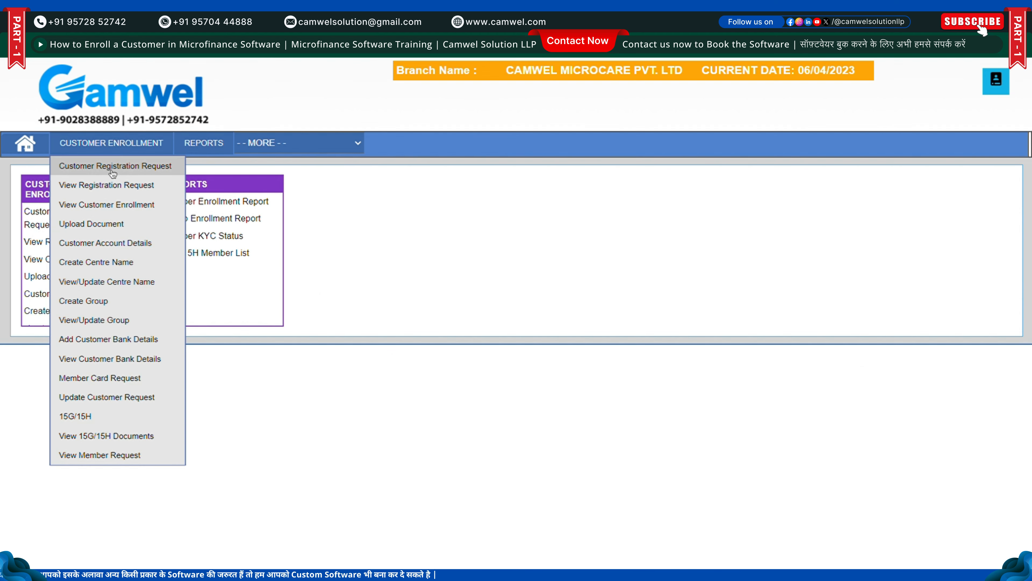
left_click(108, 186)
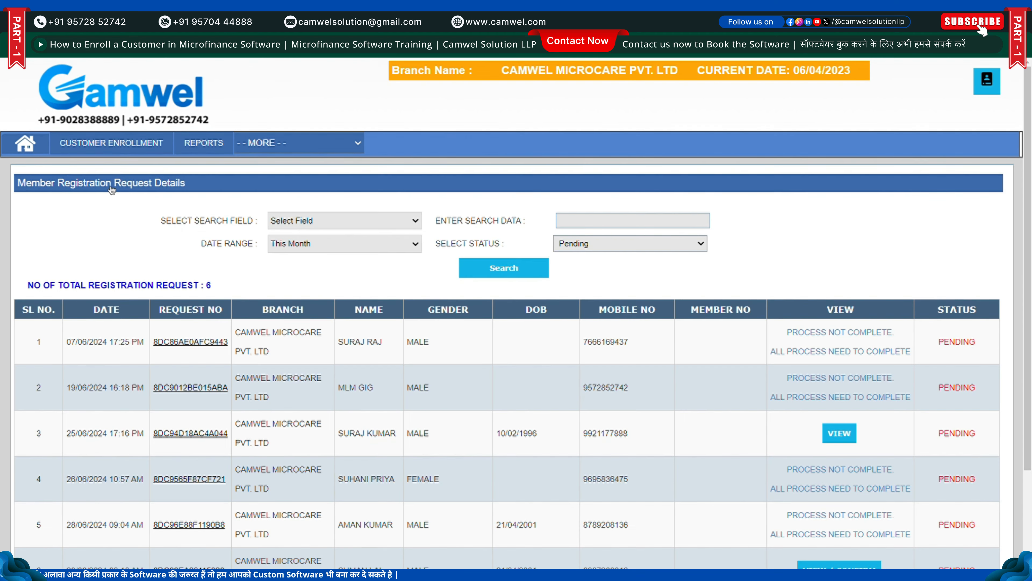
scroll(455, 325, "down", 3)
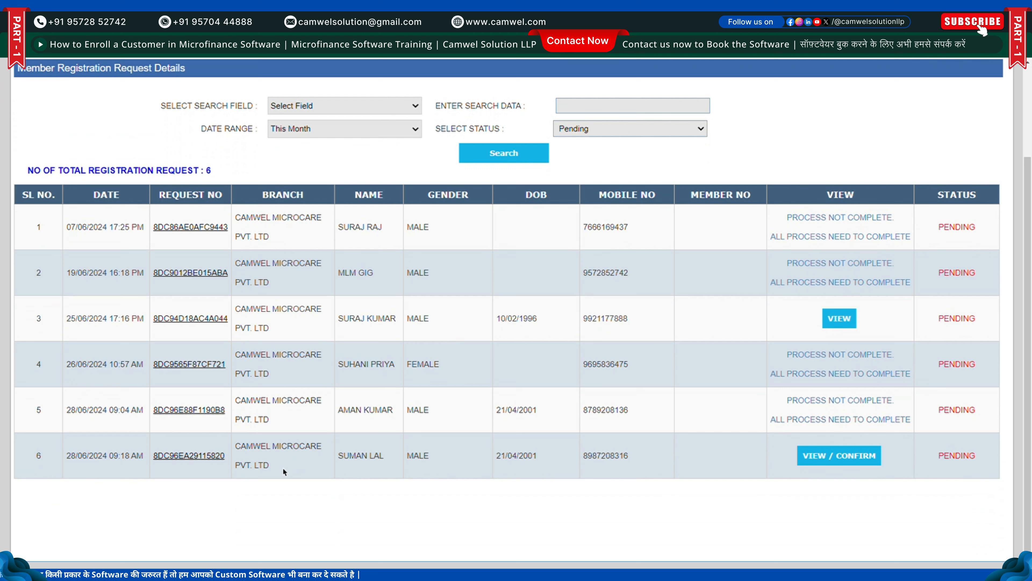
Check the newest request, row 6 dated 28/06/2024 09:18 AM, and open it for review
left_click_drag(76, 460, 619, 449)
left_click(620, 448)
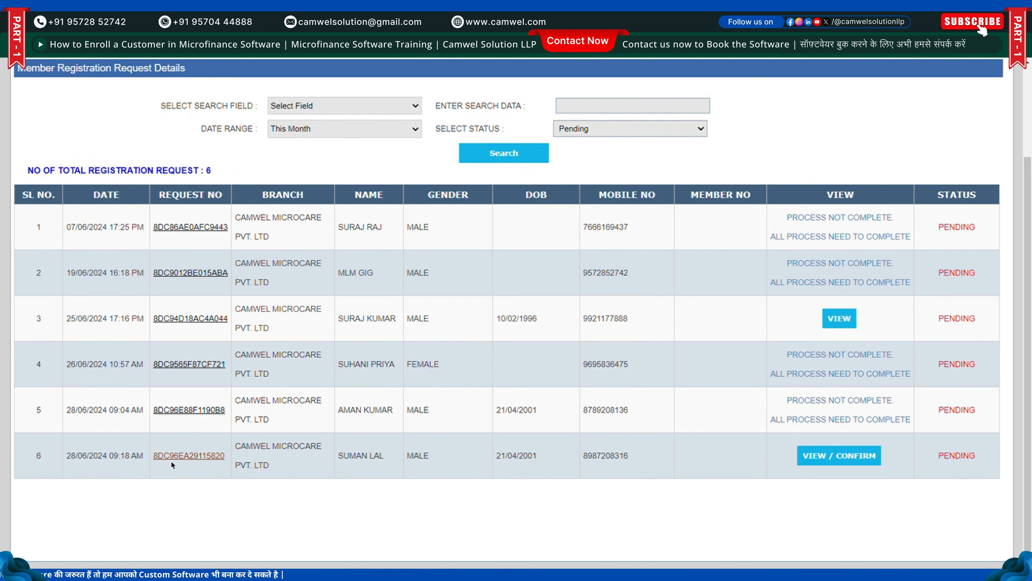
left_click_drag(67, 459, 151, 464)
left_click(150, 480)
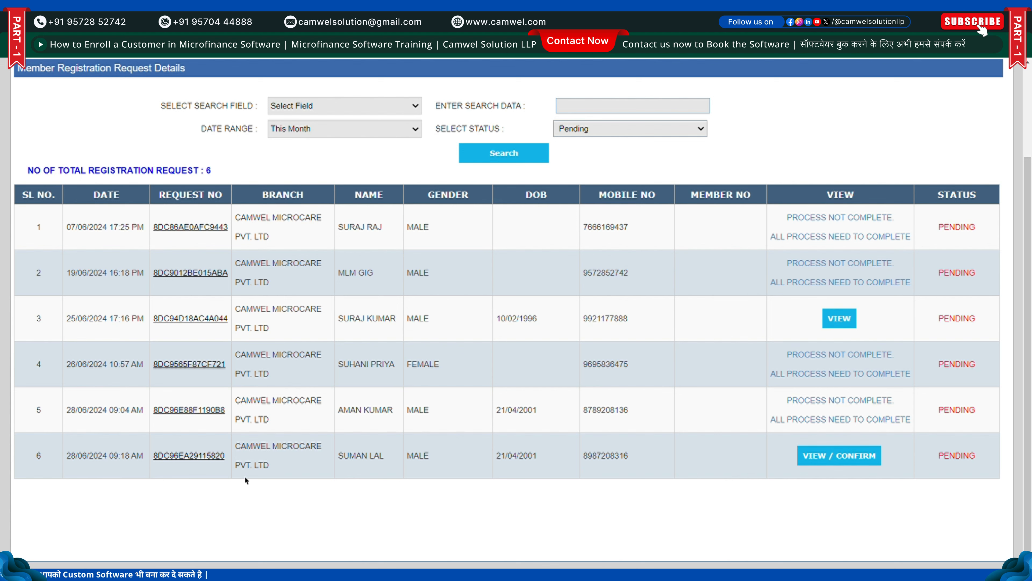
Approve the member's Photo KYC document with the remark DONE
left_click(826, 459)
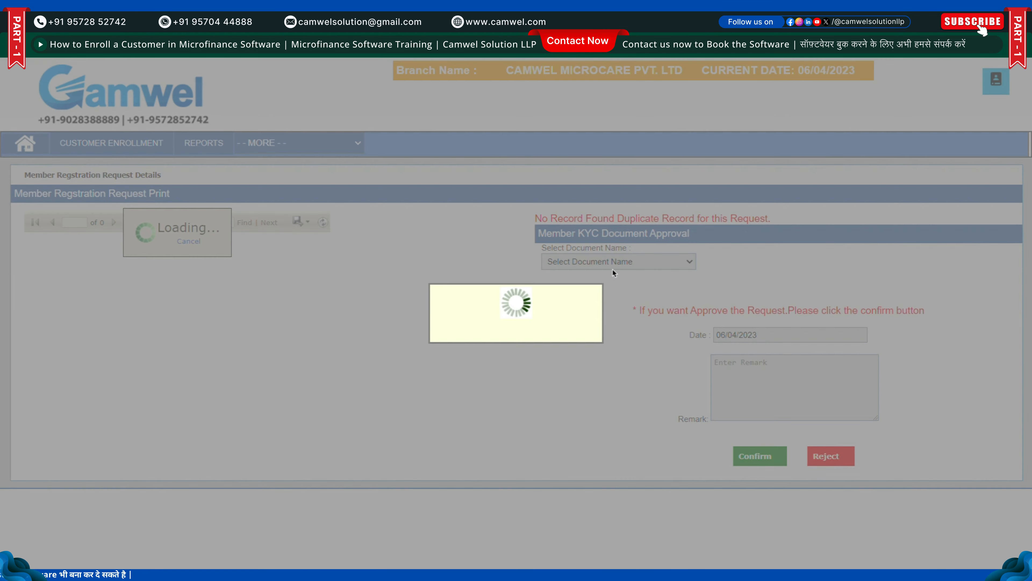
scroll(264, 326, "down", 8)
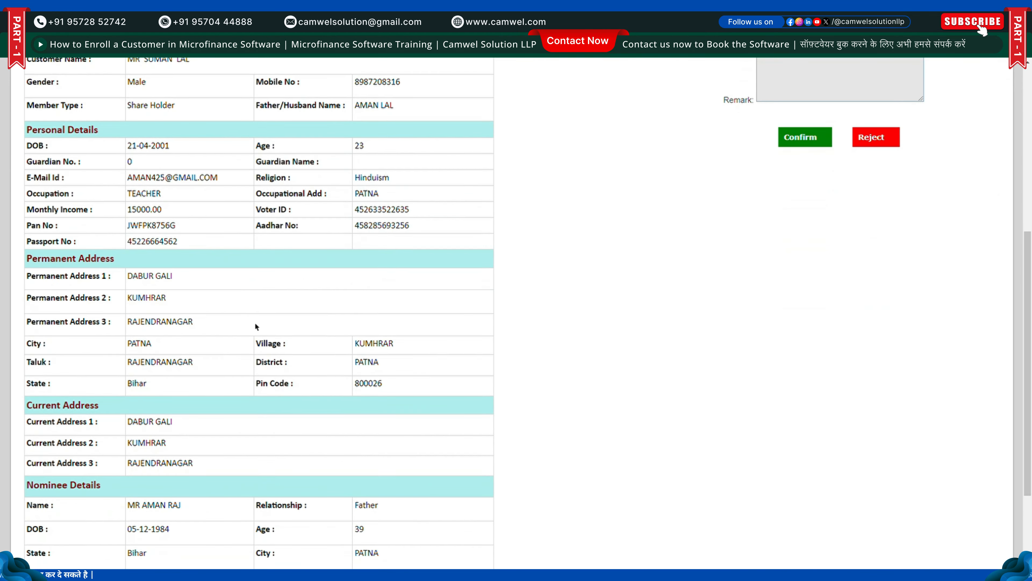
scroll(406, 346, "up", 8)
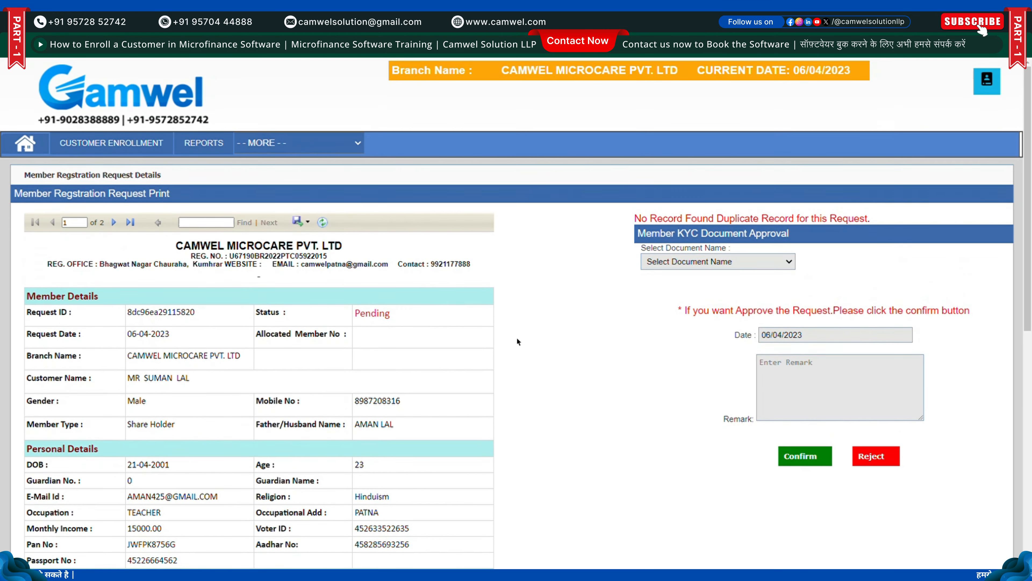
left_click(727, 261)
left_click(714, 277)
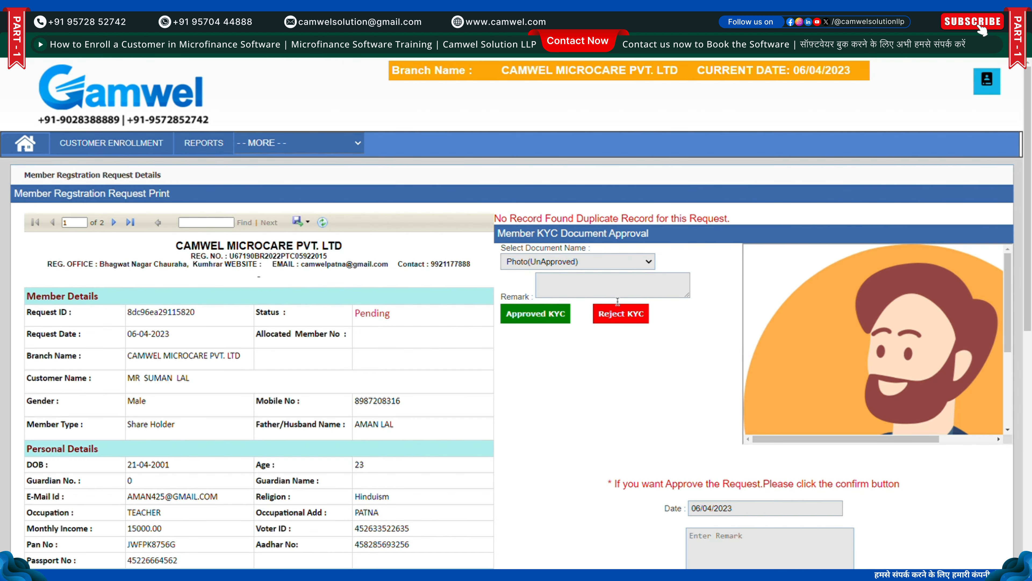
left_click(587, 290)
type("D")
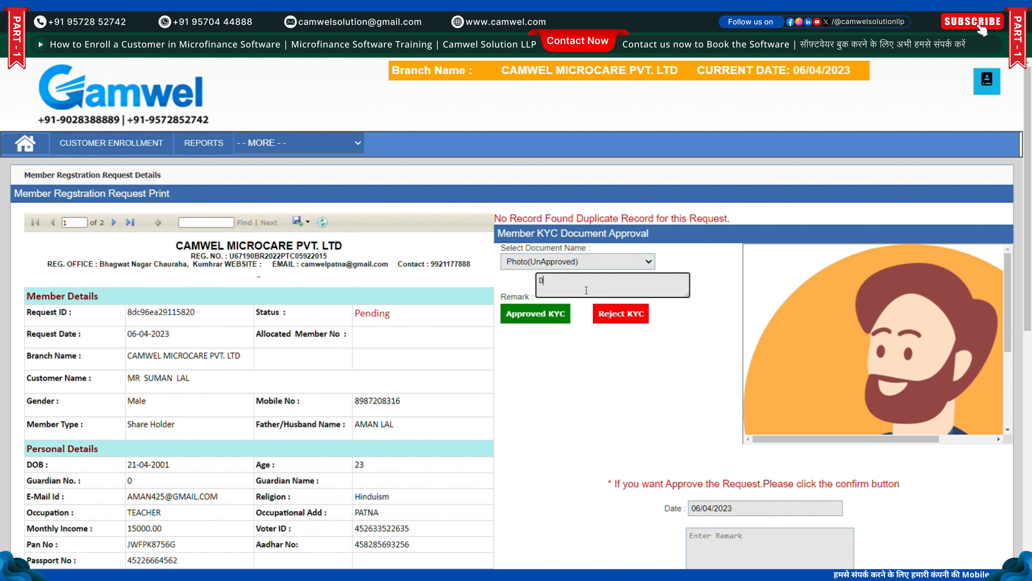
type("ONE")
left_click(530, 313)
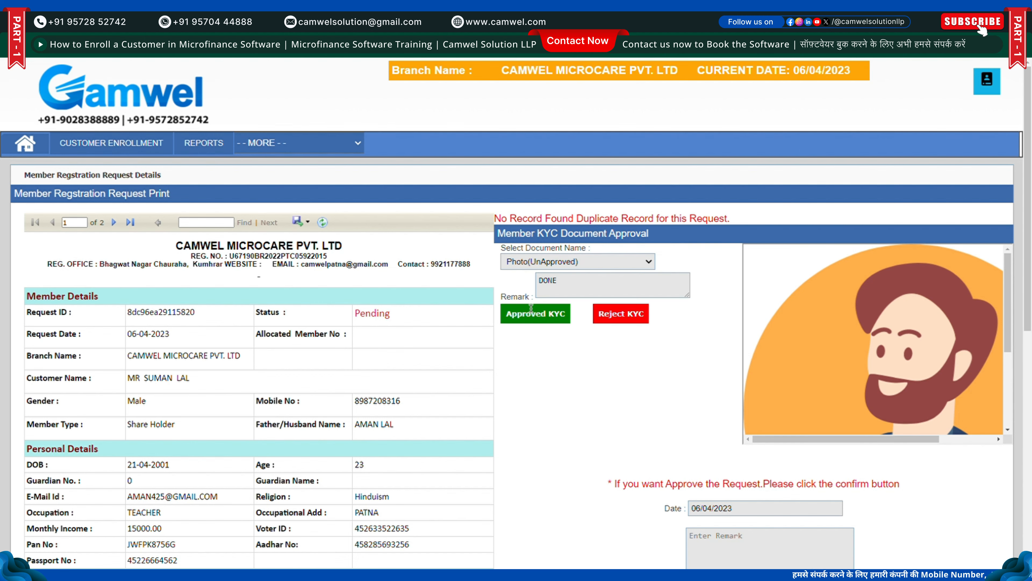
left_click(563, 113)
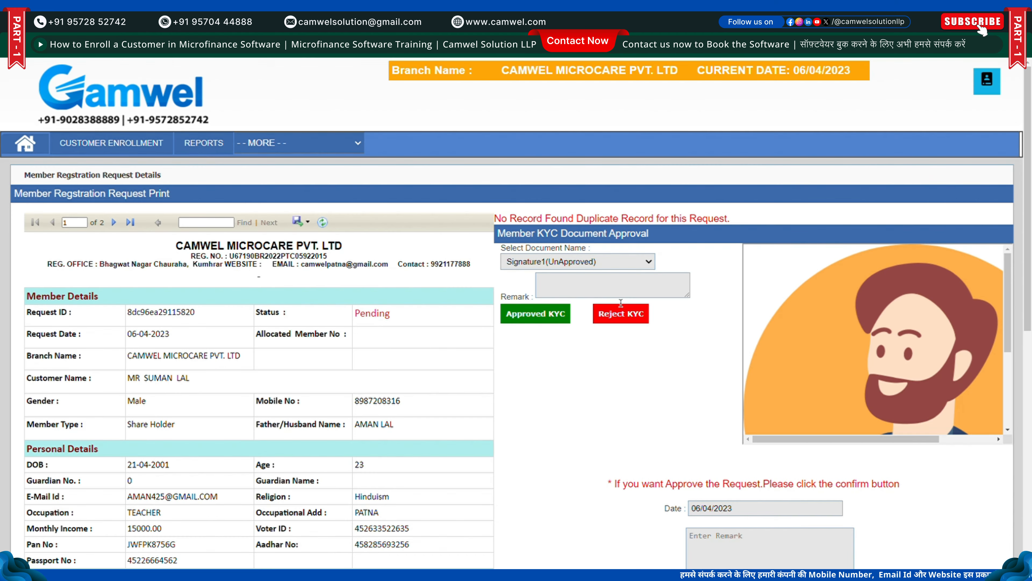
Approve the Signature1 KYC document with remark DONE, then select the Aadhar Card document
left_click(620, 301)
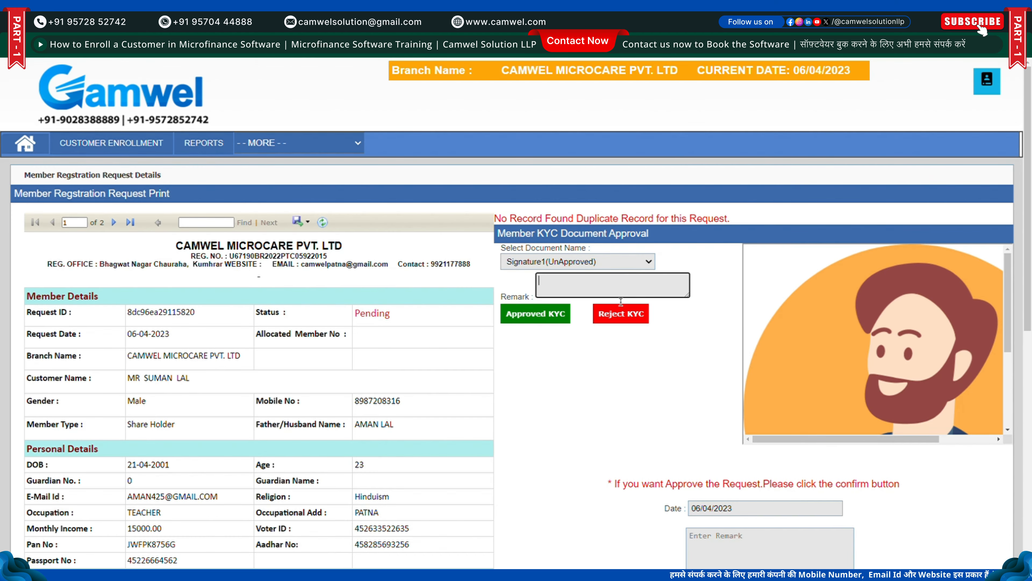
type("DONR")
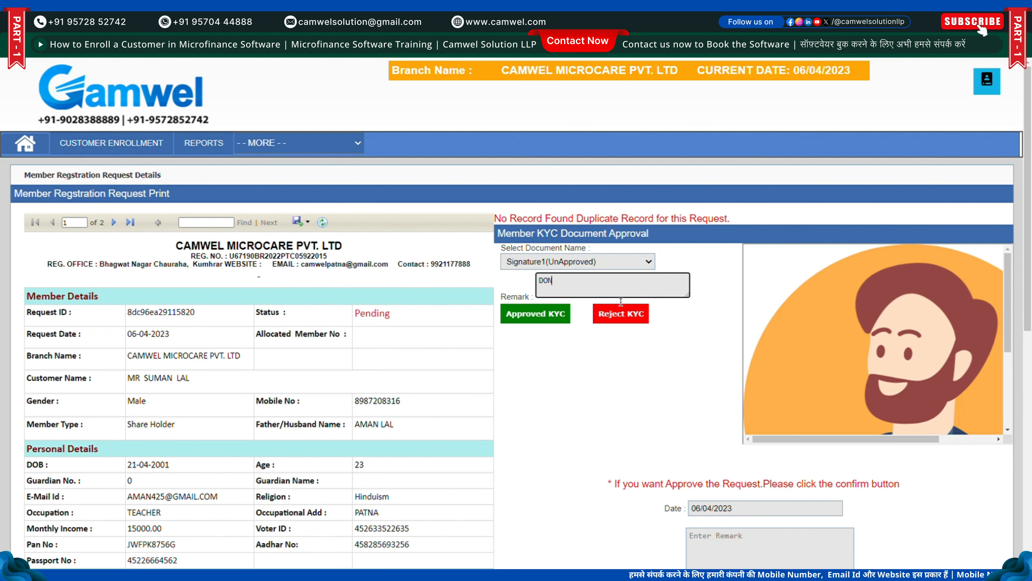
key("BackSpace")
type("E")
left_click(560, 323)
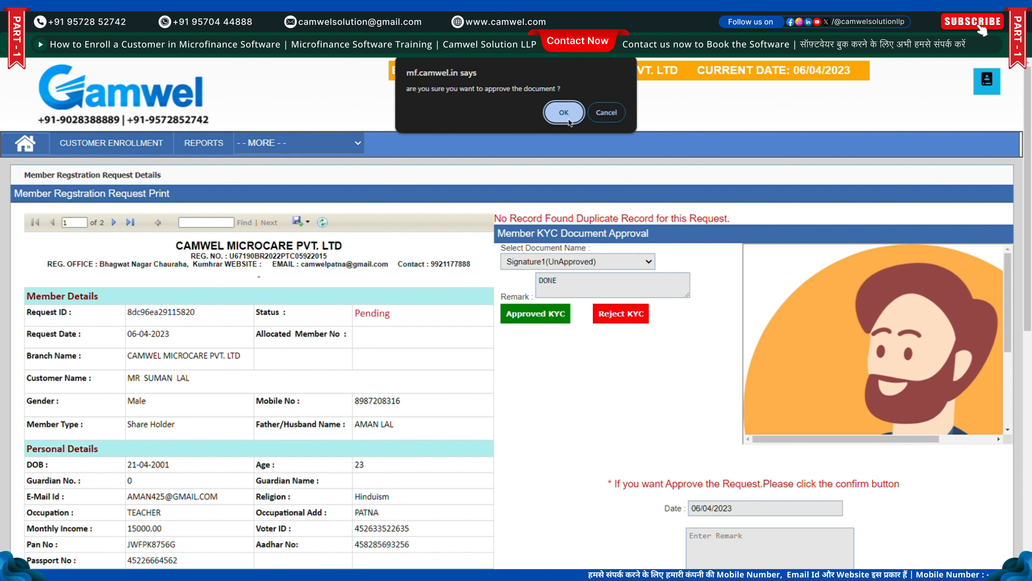
left_click(557, 116)
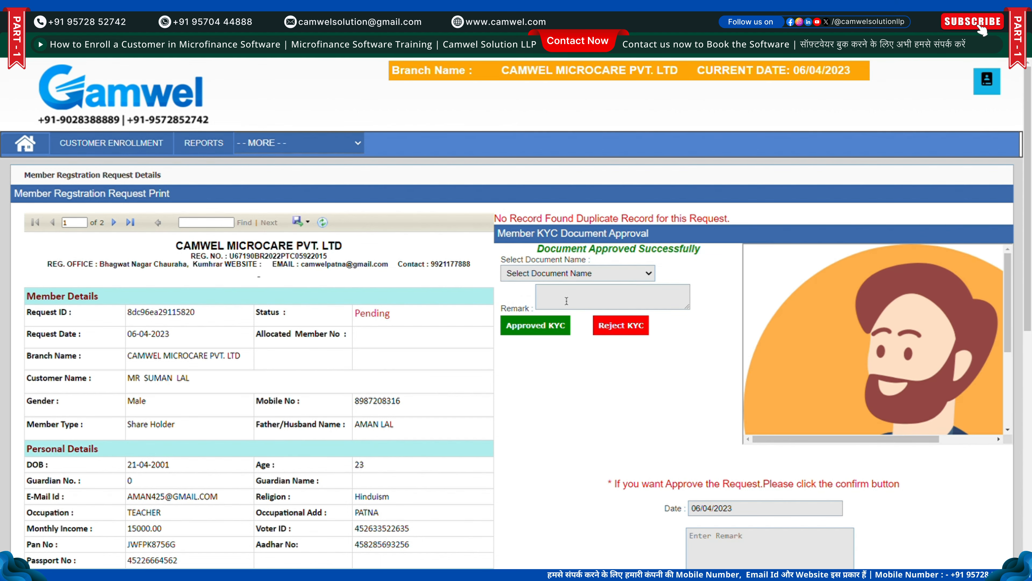
left_click(570, 319)
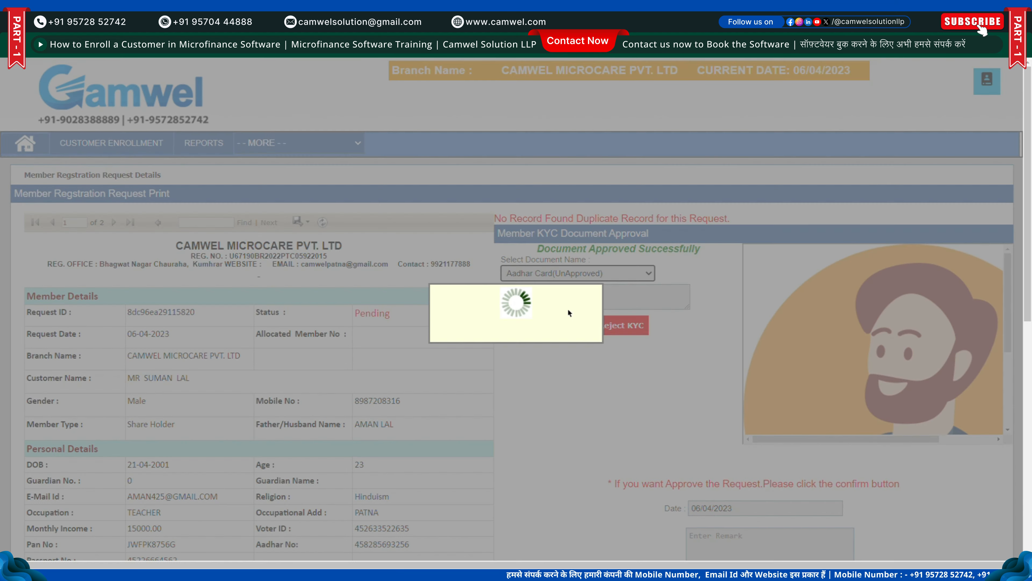
Enter the remark DONE for the Aadhar Card document and approve its KYC, confirming the prompt
scroll(621, 324, "down", 3)
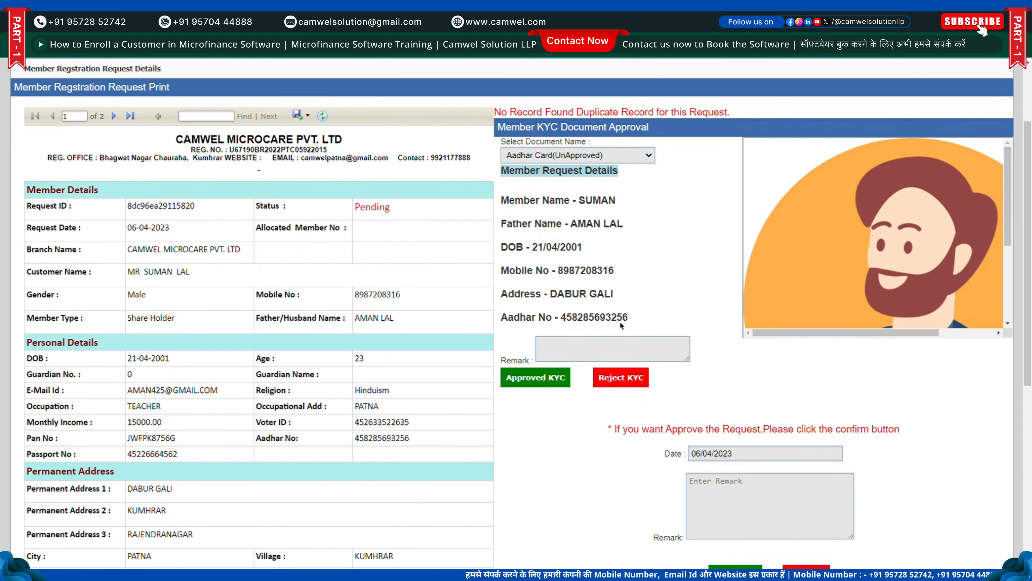
left_click(591, 349)
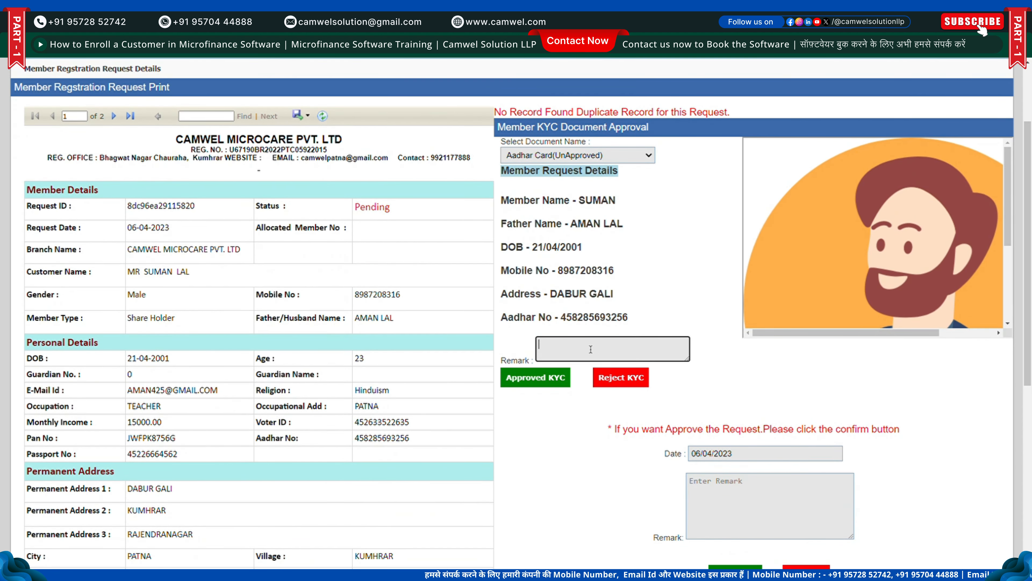
type("DONE")
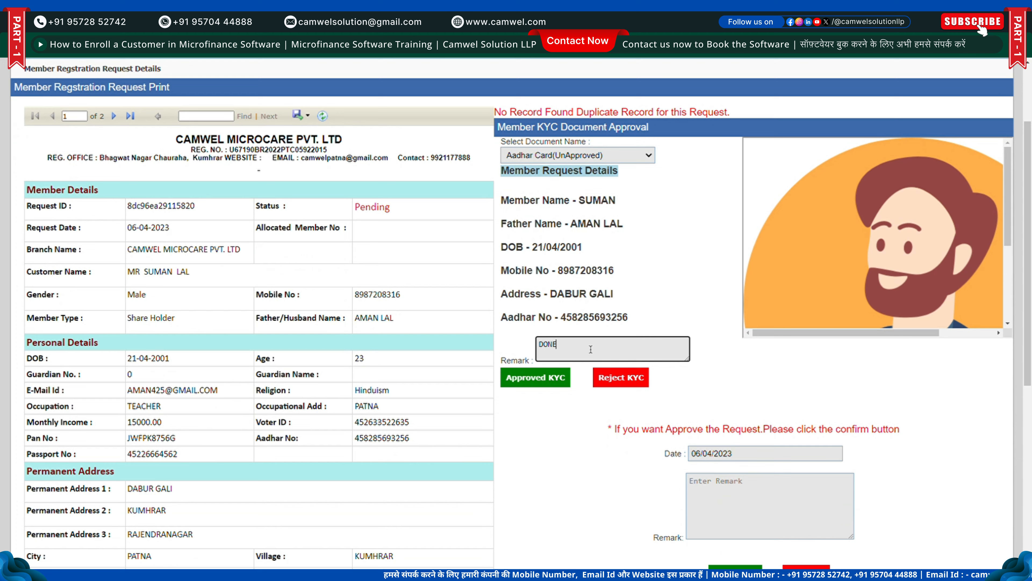
left_click(545, 386)
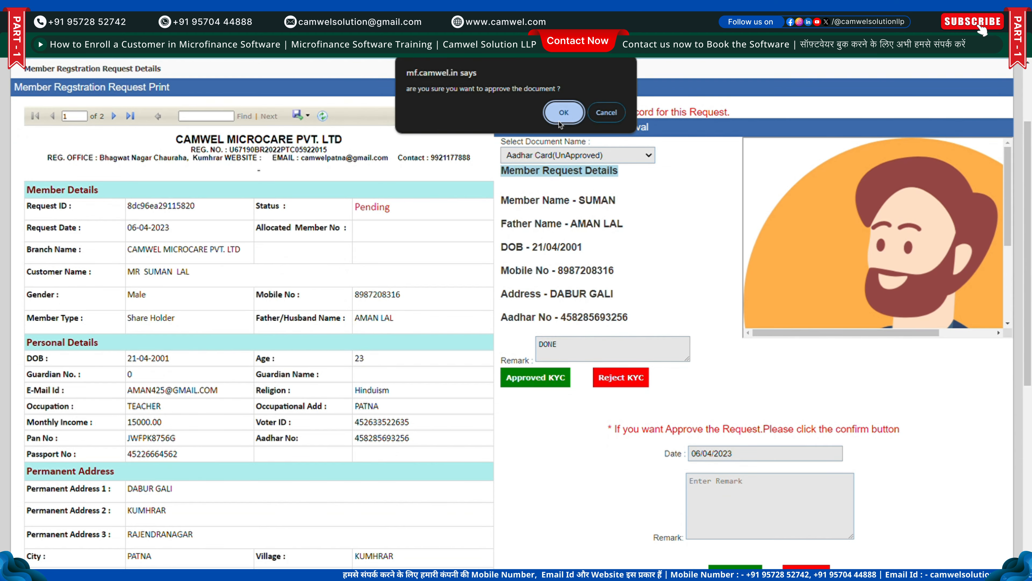
left_click(560, 119)
scroll(700, 280, "down", 6)
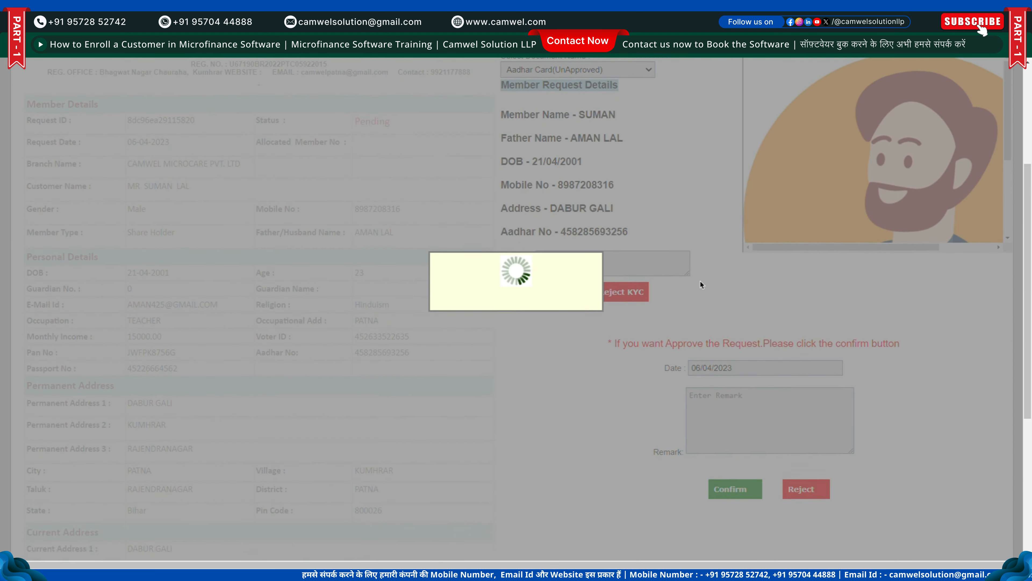
scroll(709, 291, "up", 6)
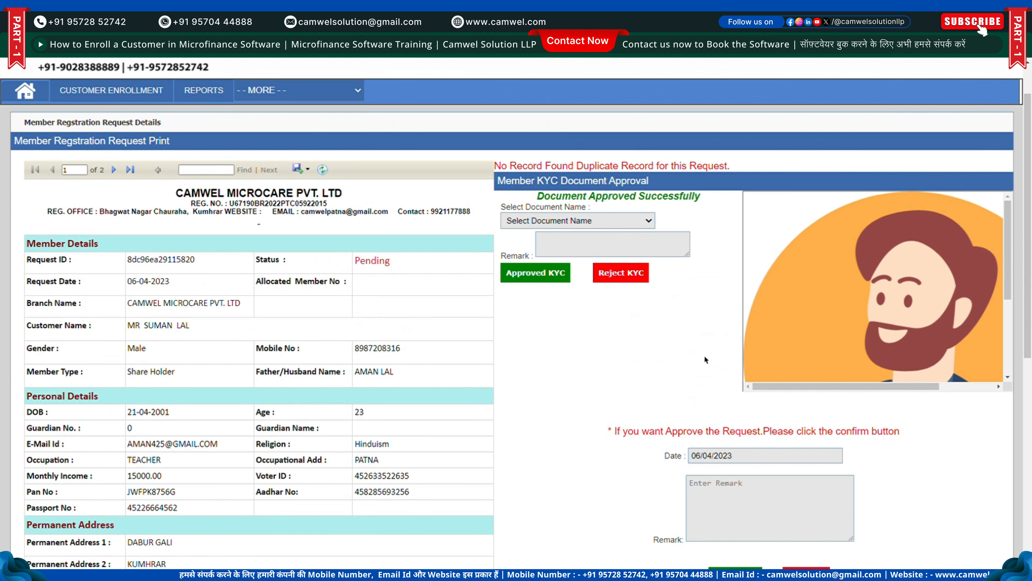
scroll(705, 357, "down", 5)
Confirm the member registration request with the remark DONE and accept the approval prompt
left_click(753, 237)
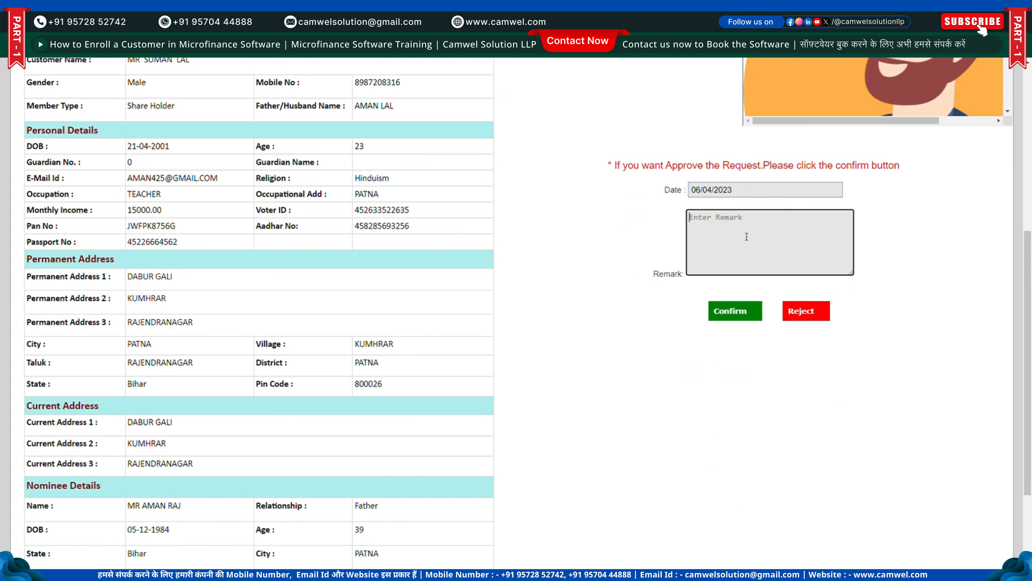
type("DONE")
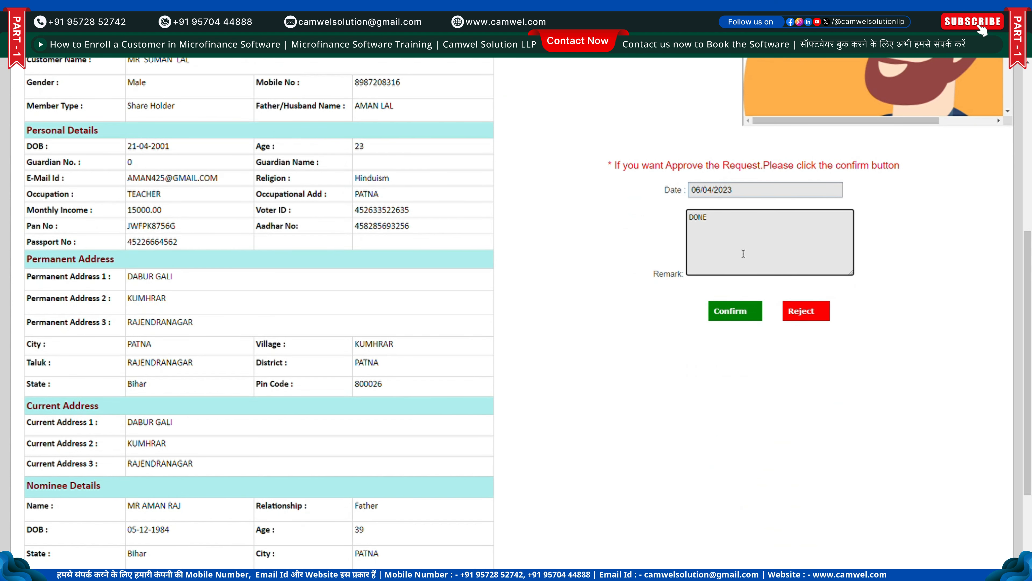
left_click(744, 306)
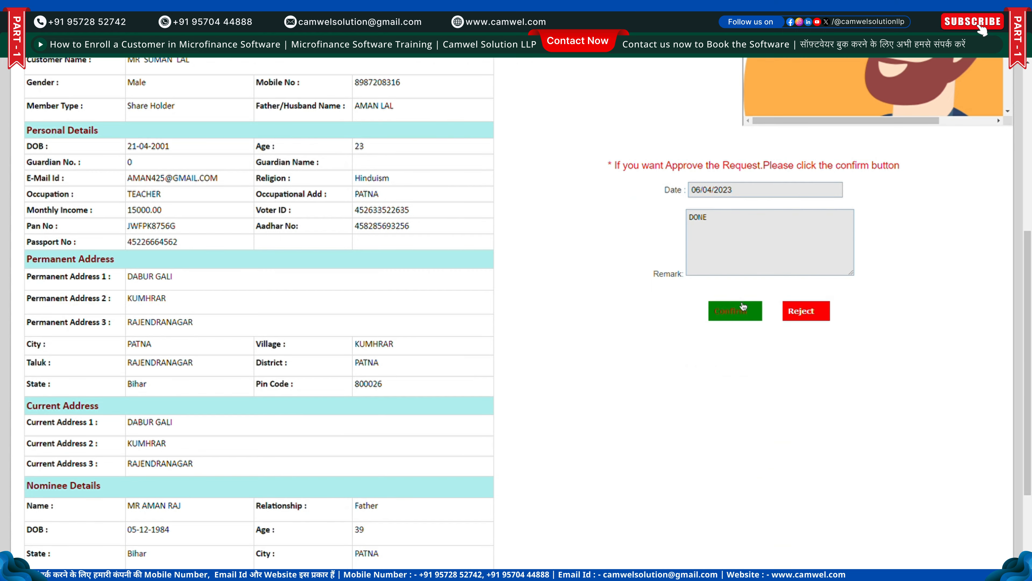
left_click(557, 110)
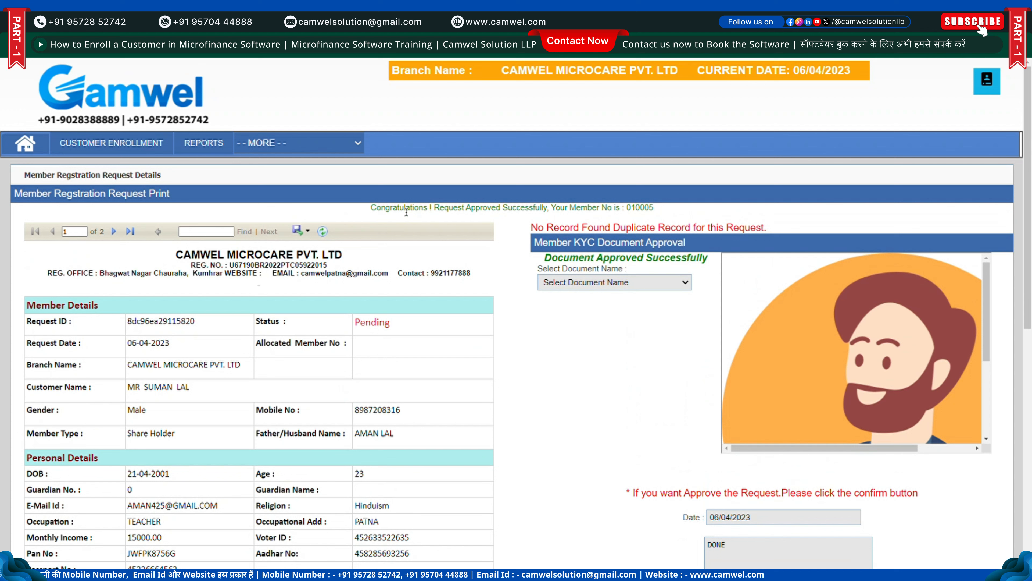
Read the approval success message and highlight the newly allotted member number
left_click_drag(371, 209, 451, 211)
left_click(555, 190)
left_click_drag(555, 192, 655, 210)
left_click(663, 208)
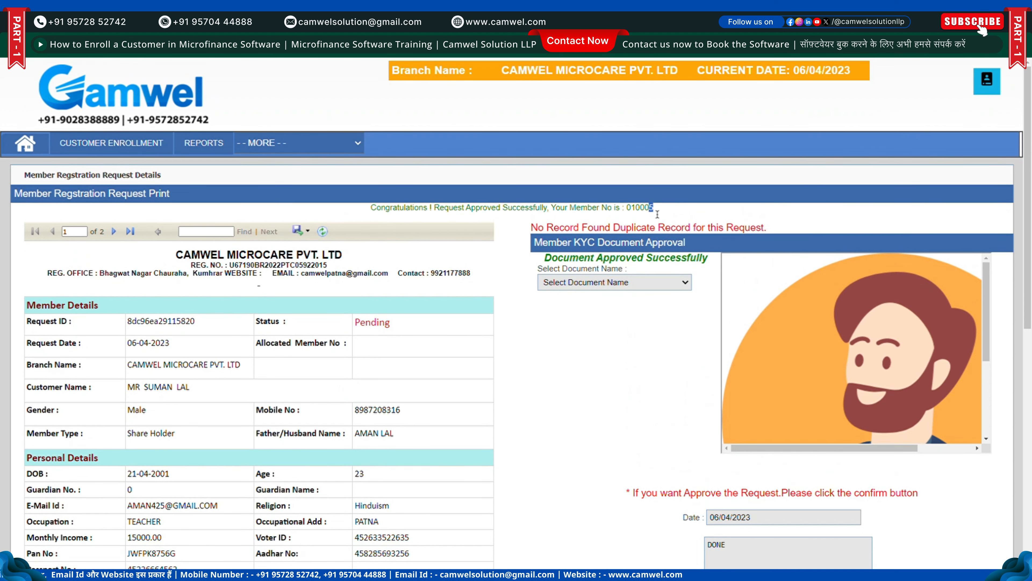
double_click(636, 208)
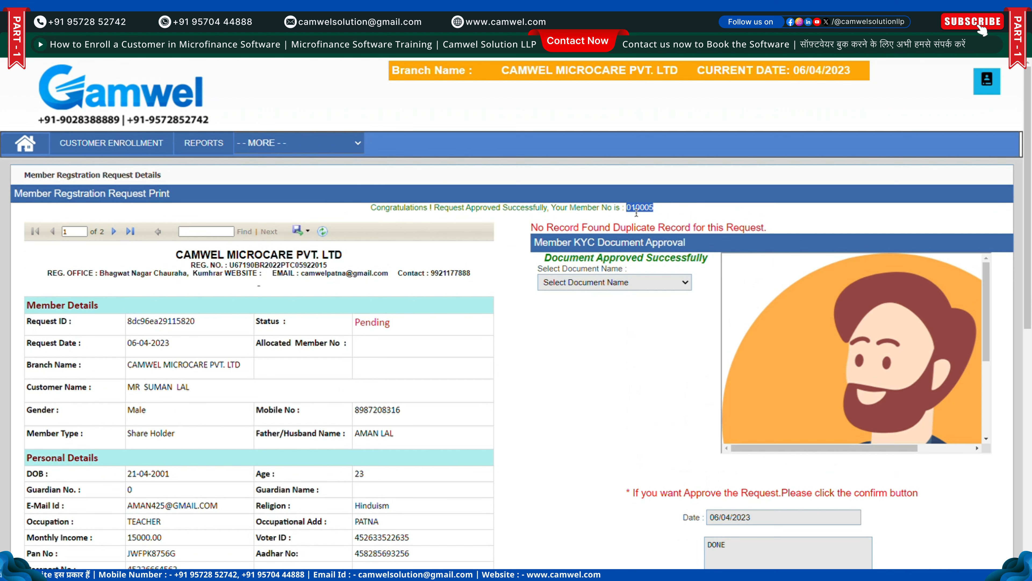
left_click(418, 296)
mouse_move(143, 153)
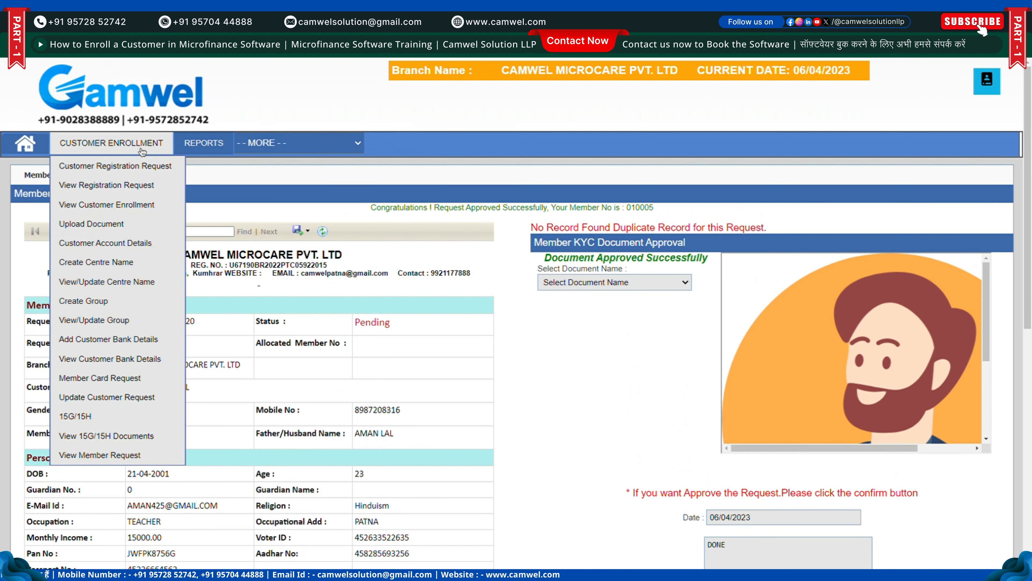
Search View Customer Enrollment by the new member number and open the Active member's details
left_click(130, 204)
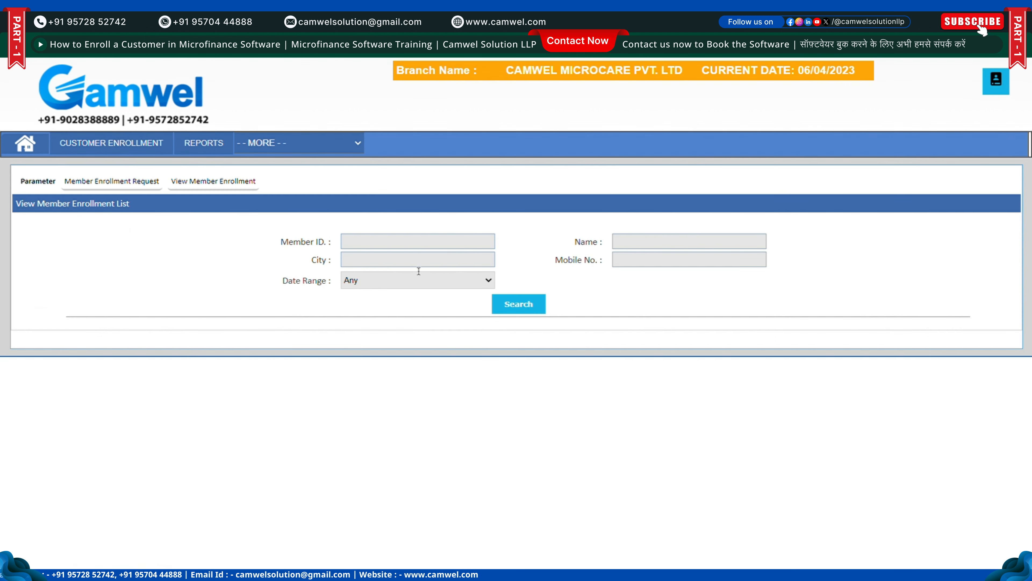
left_click(416, 249)
type("010005")
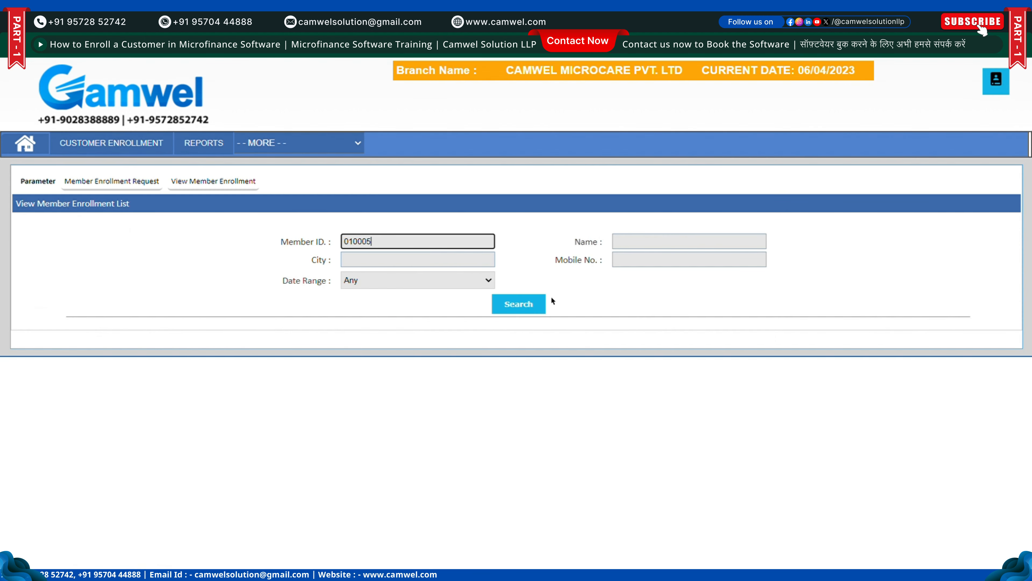
left_click(504, 309)
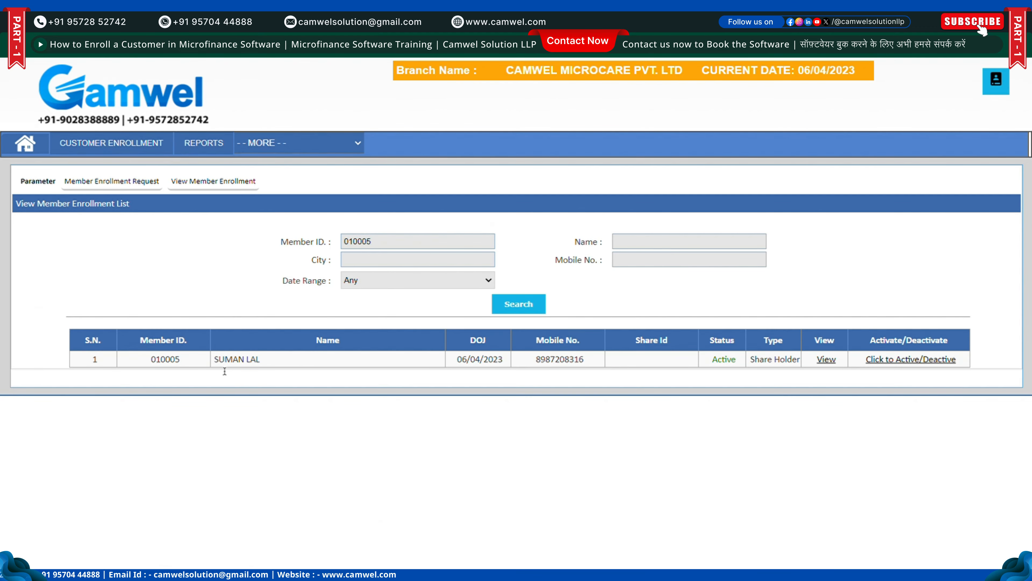
left_click_drag(99, 360, 900, 363)
left_click(877, 388)
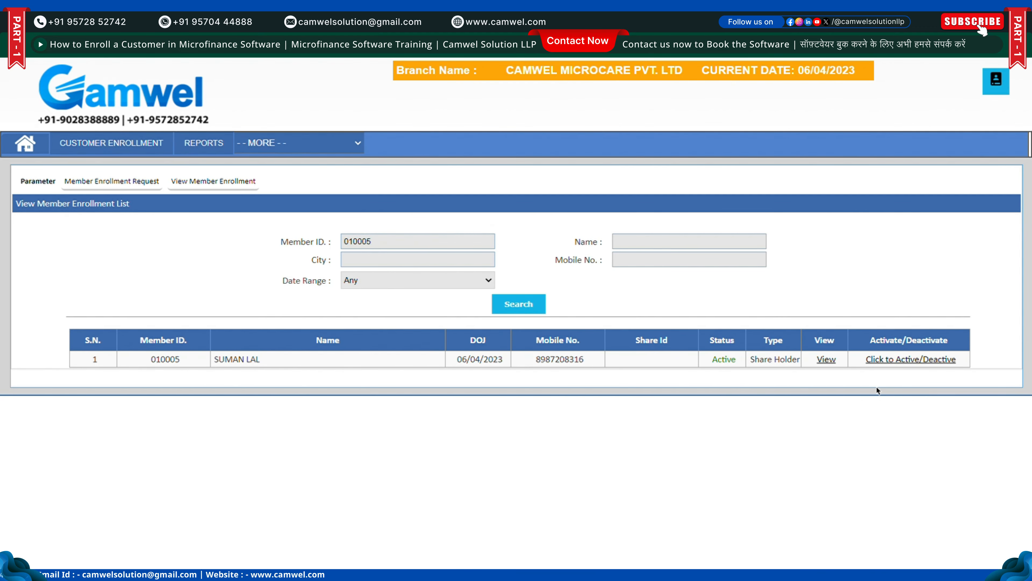
left_click(825, 358)
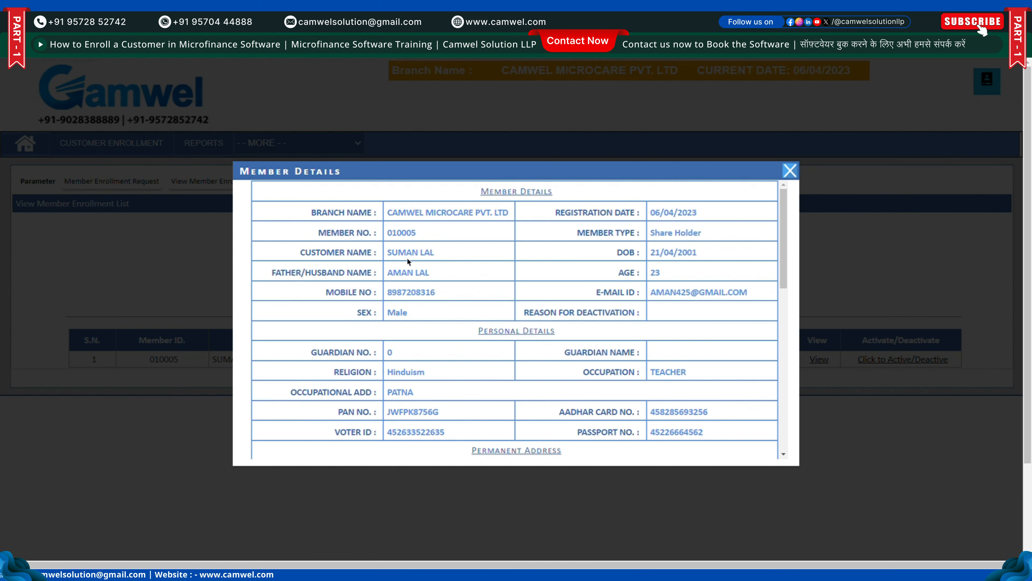
scroll(593, 271, "down", 3)
scroll(595, 273, "up", 3)
scroll(597, 278, "down", 7)
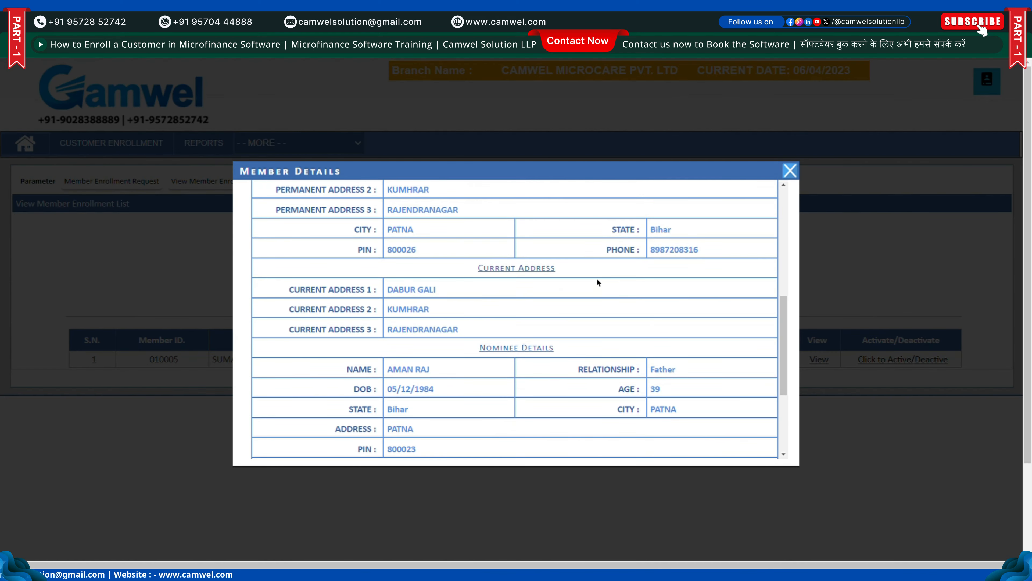
scroll(597, 279, "down", 3)
left_click(790, 171)
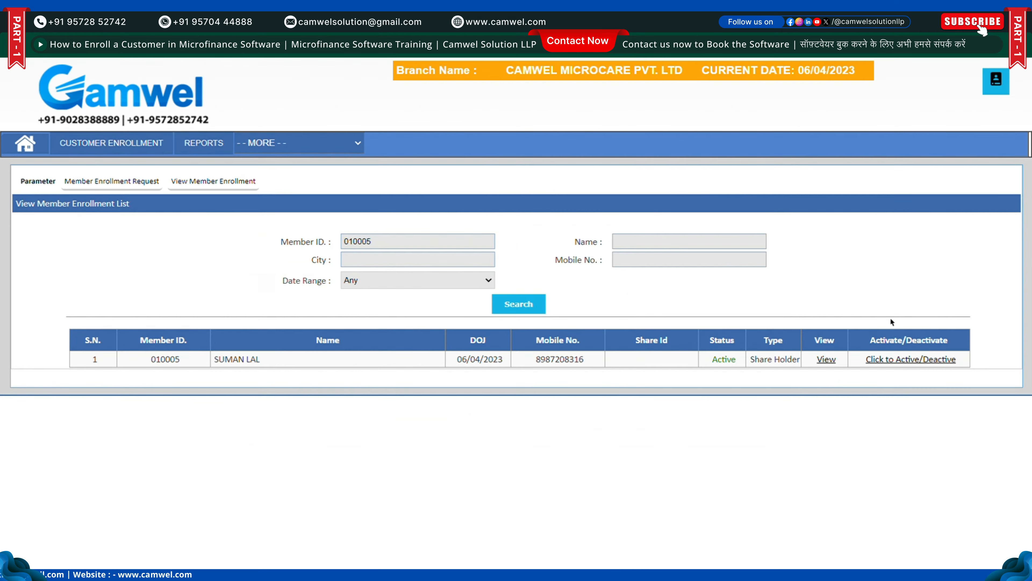
left_click(906, 360)
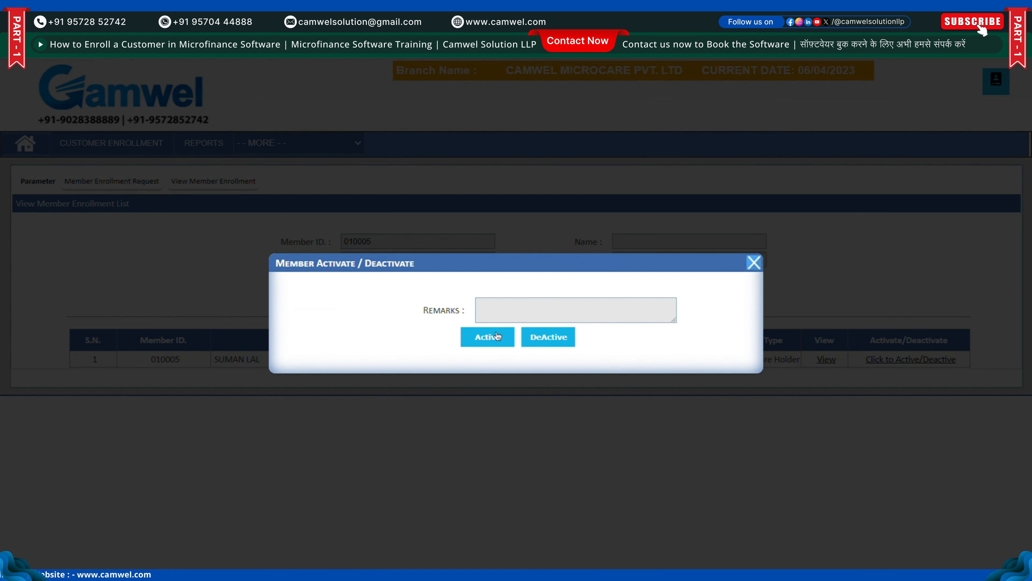
left_click(759, 264)
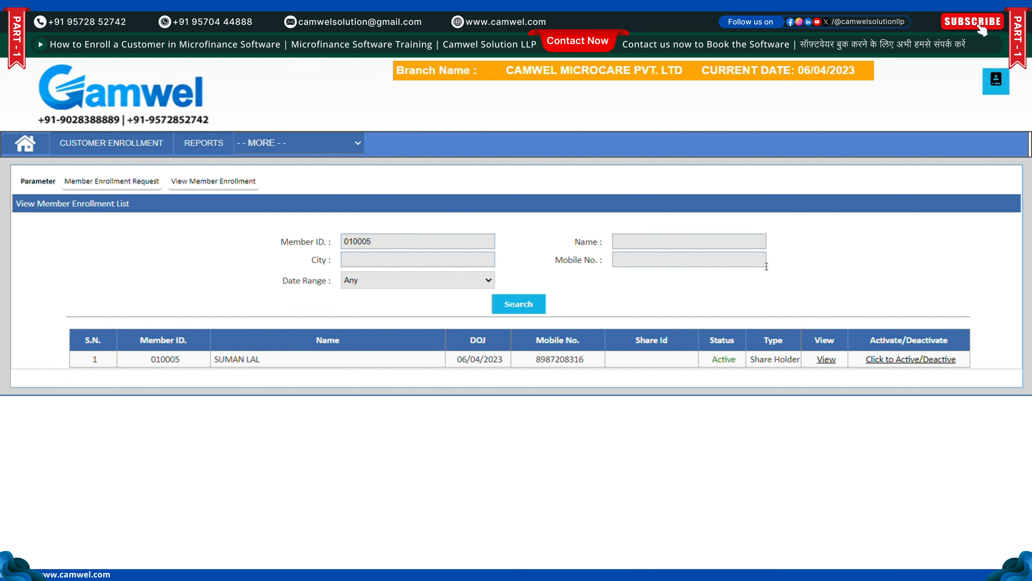